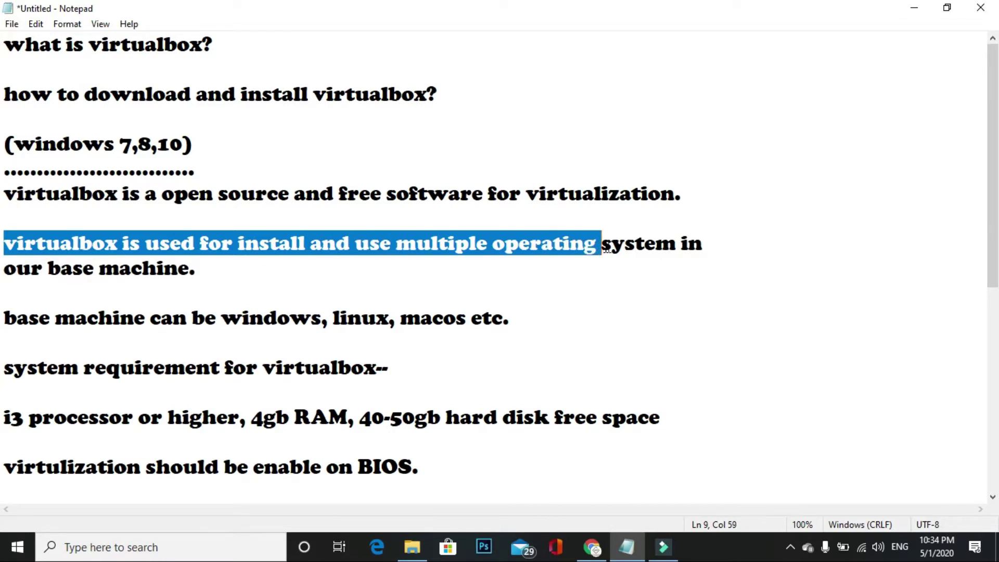
Highlight the notes on the base machine and the operating systems it can run: windows, linux, macos
left_click(6, 284)
left_click_drag(5, 268, 124, 285)
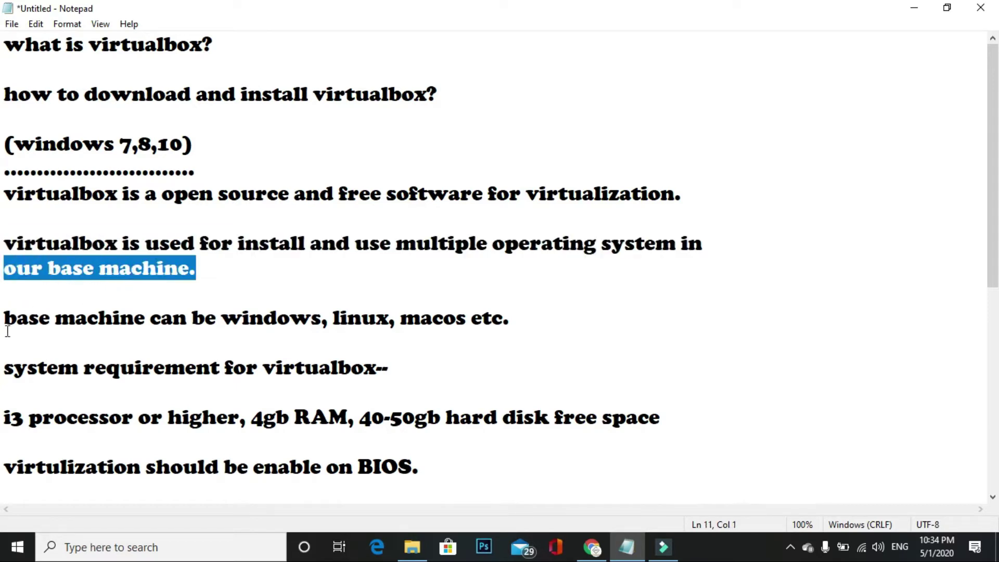
left_click_drag(6, 327, 263, 332)
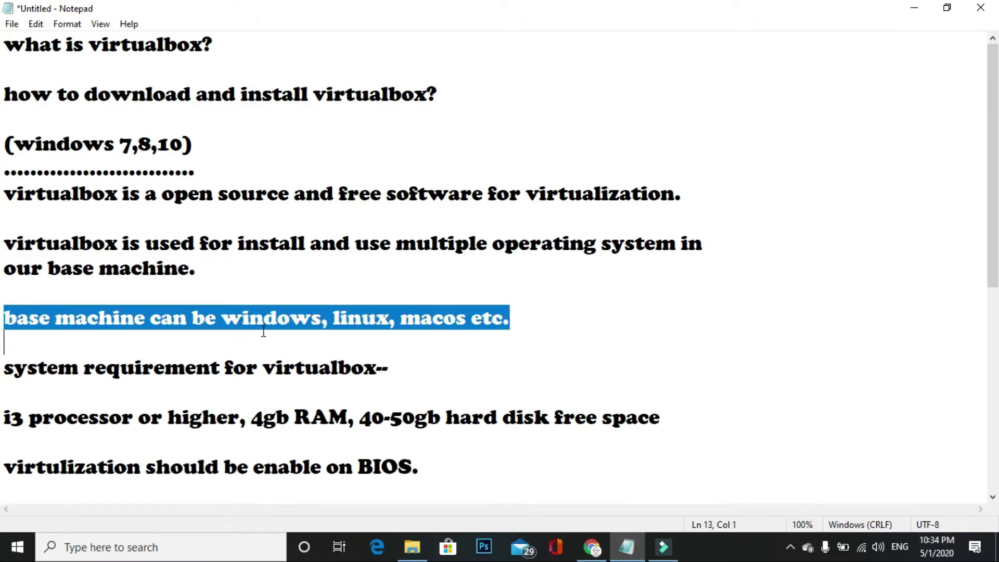
left_click_drag(344, 331, 506, 323)
Go through the system requirement heading and the processor requirement in the notes, highlighting each part
left_click(7, 373)
left_click_drag(14, 369, 378, 371)
left_click(413, 364)
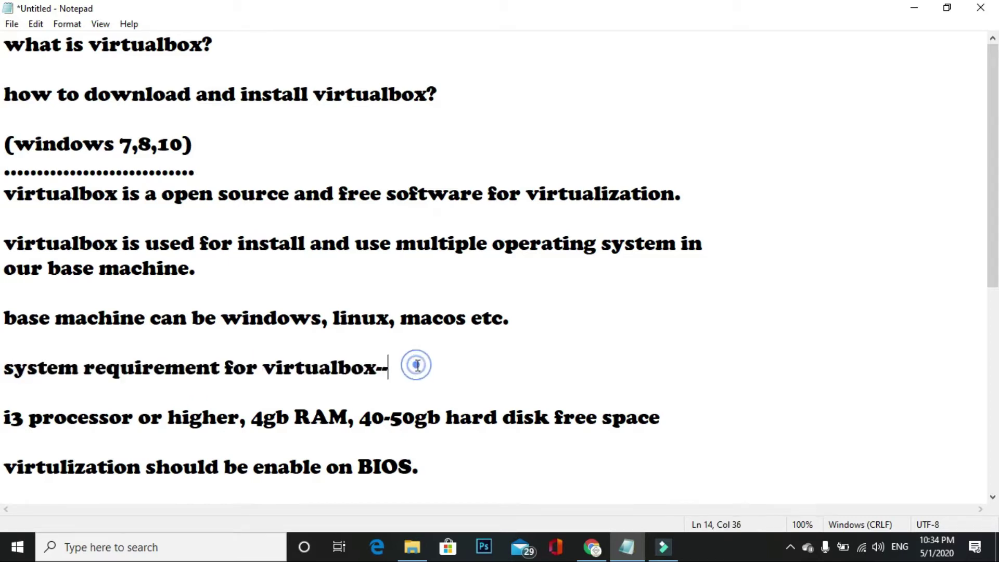
double_click(22, 422)
left_click(21, 421)
double_click(22, 421)
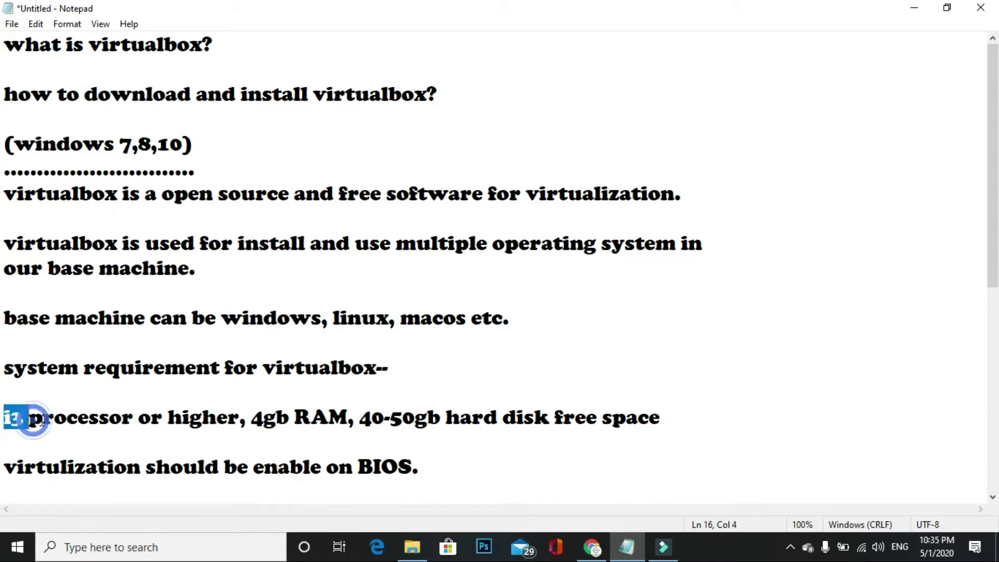
double_click(42, 421)
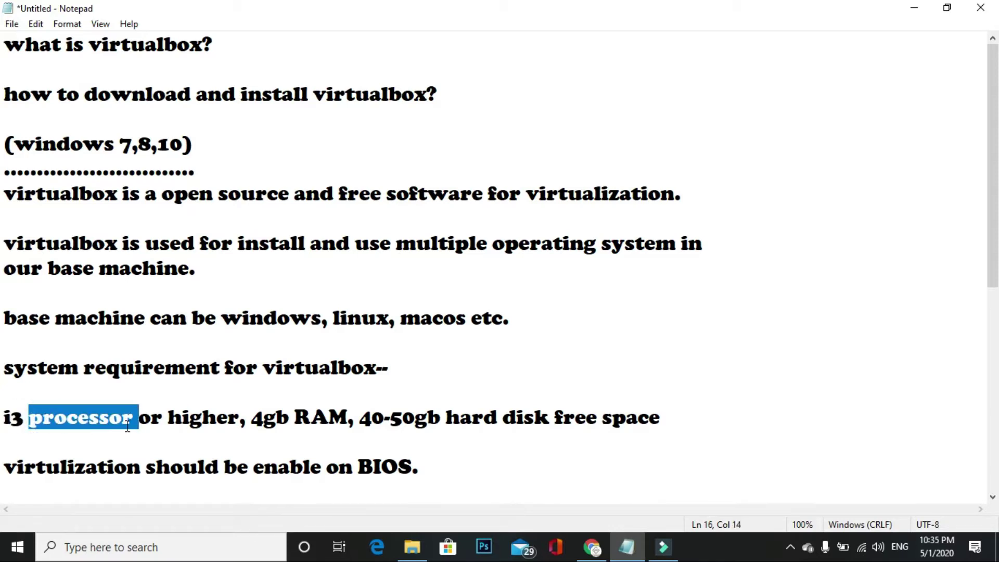
double_click(155, 417)
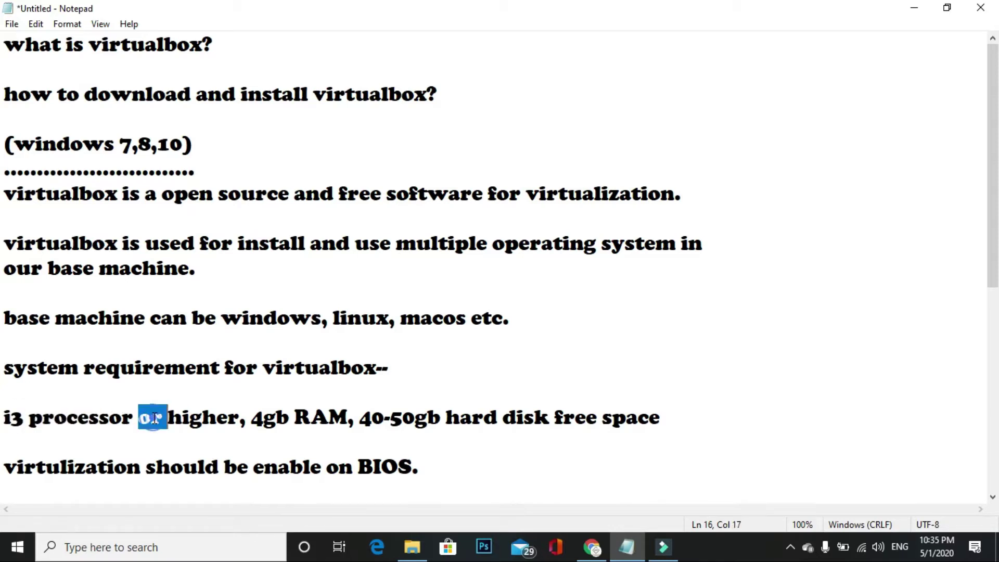
double_click(183, 423)
Highlight the RAM and hard disk free space requirements in the notes
left_click(260, 435)
left_click_drag(252, 421, 344, 424)
double_click(289, 420)
double_click(320, 420)
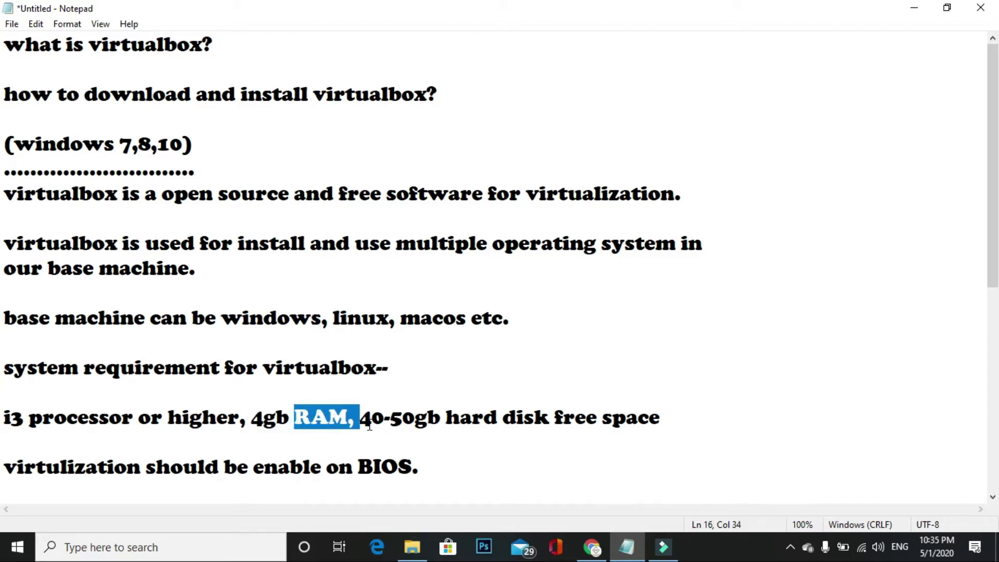
left_click(368, 425)
left_click_drag(365, 425, 429, 432)
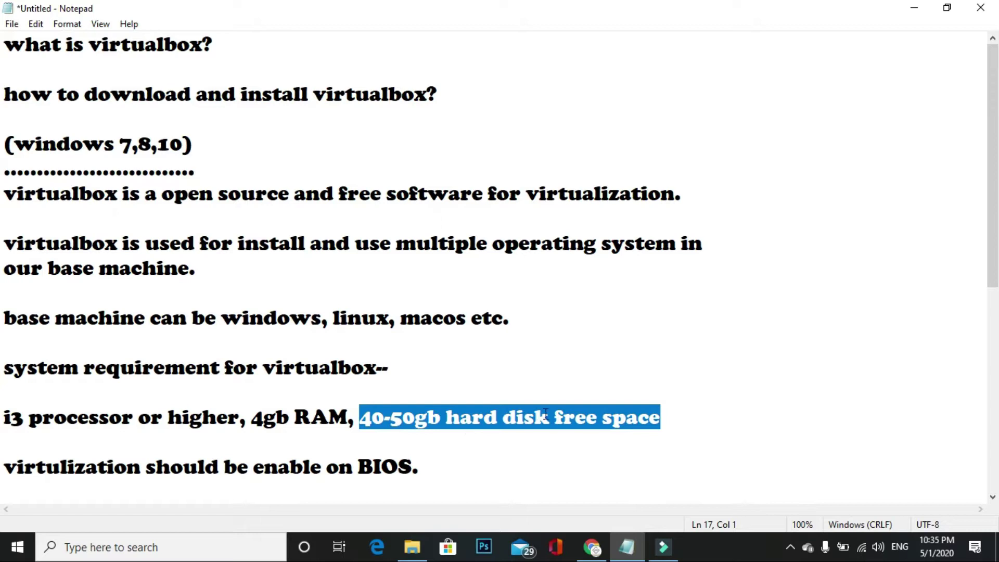
left_click(705, 426)
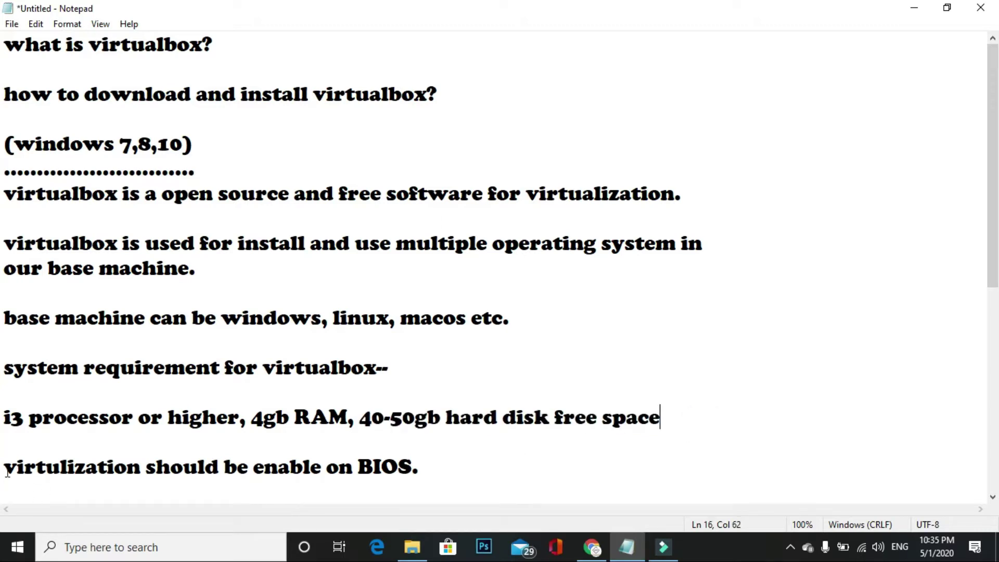
Highlight the notes on enabling virtualization in BIOS and on checking whether this system has it enabled
left_click_drag(8, 468, 412, 462)
left_click(440, 463)
scroll(229, 477, "down", 1)
left_click_drag(7, 448, 258, 460)
left_click_drag(351, 457, 609, 458)
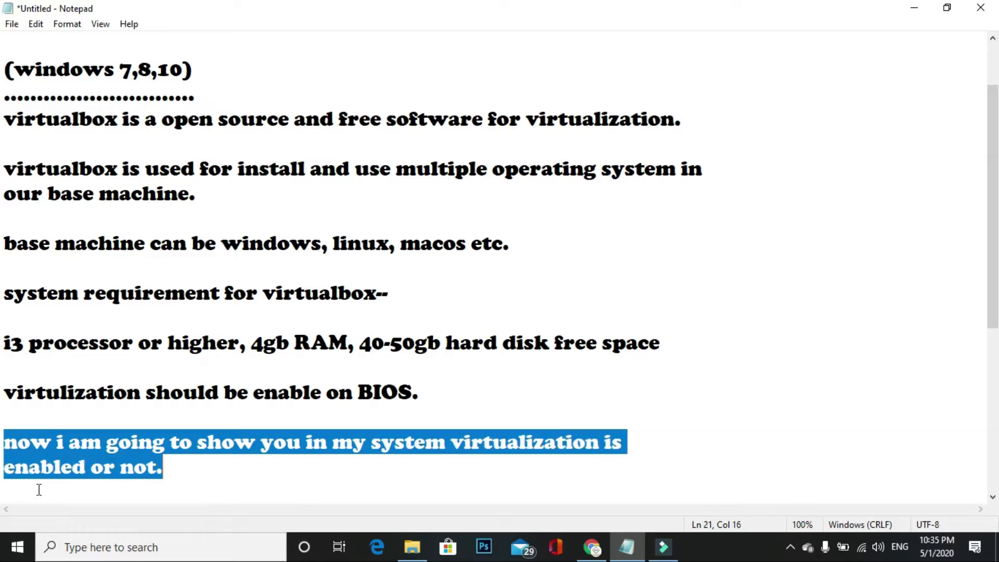
left_click(792, 406)
Minimize the notes, open Task Manager and examine the virtualization status in the maximized CPU performance view
left_click(736, 555)
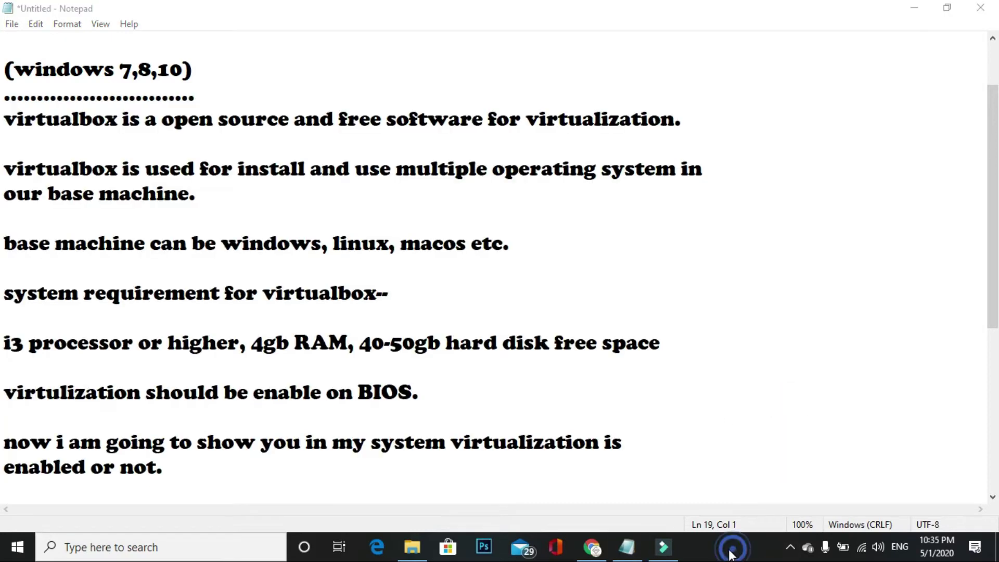
left_click(914, 7)
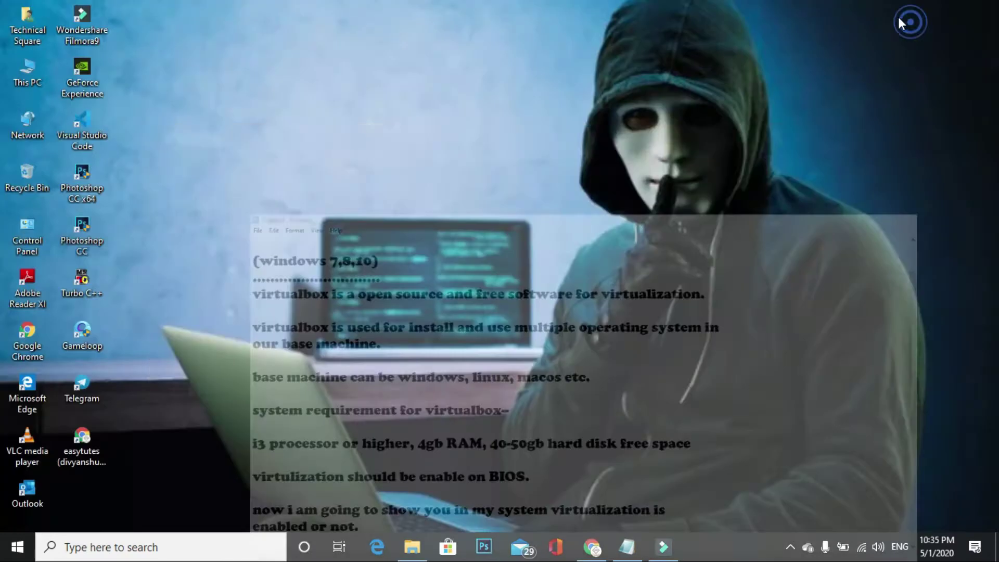
right_click(700, 546)
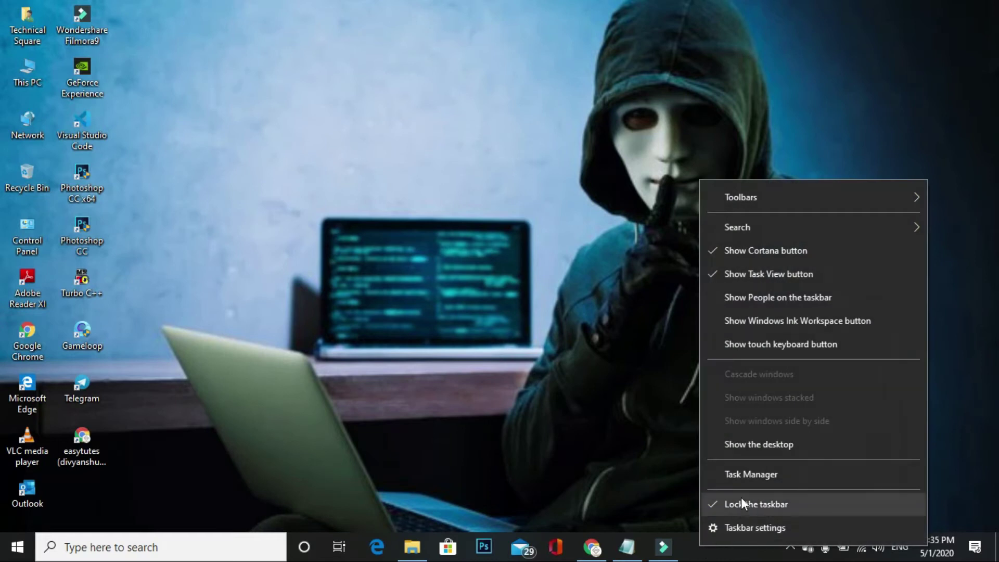
left_click(743, 474)
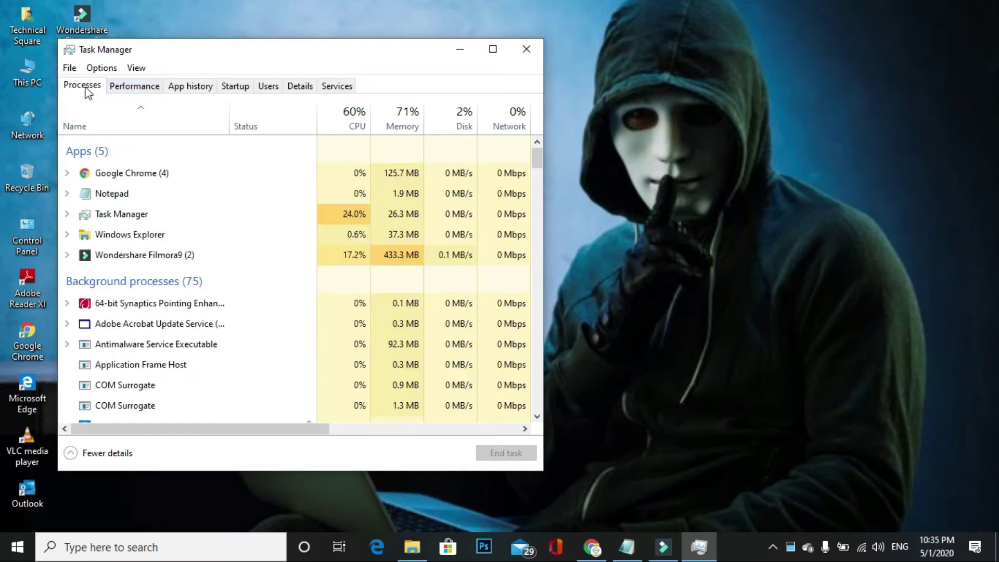
left_click(133, 86)
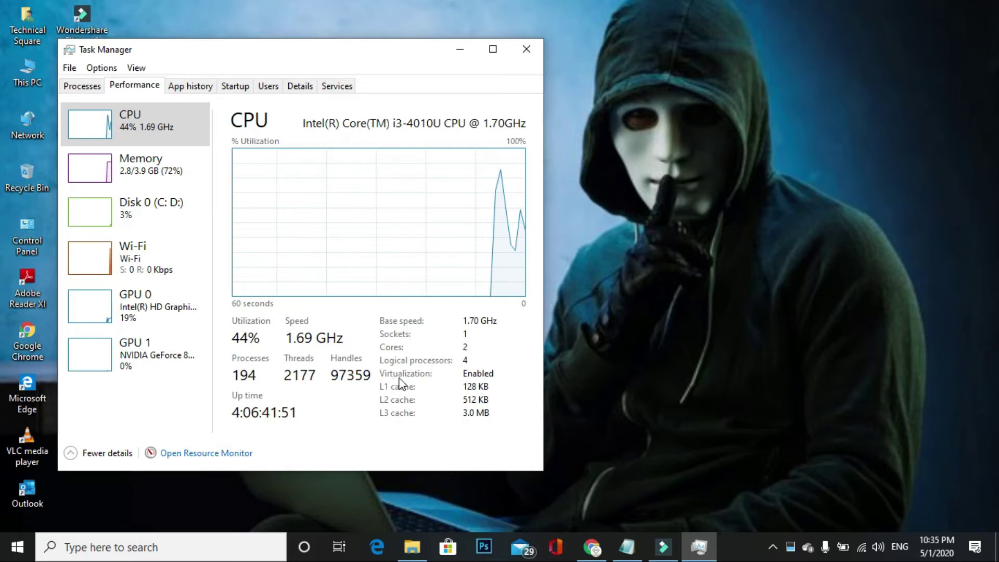
left_click(492, 49)
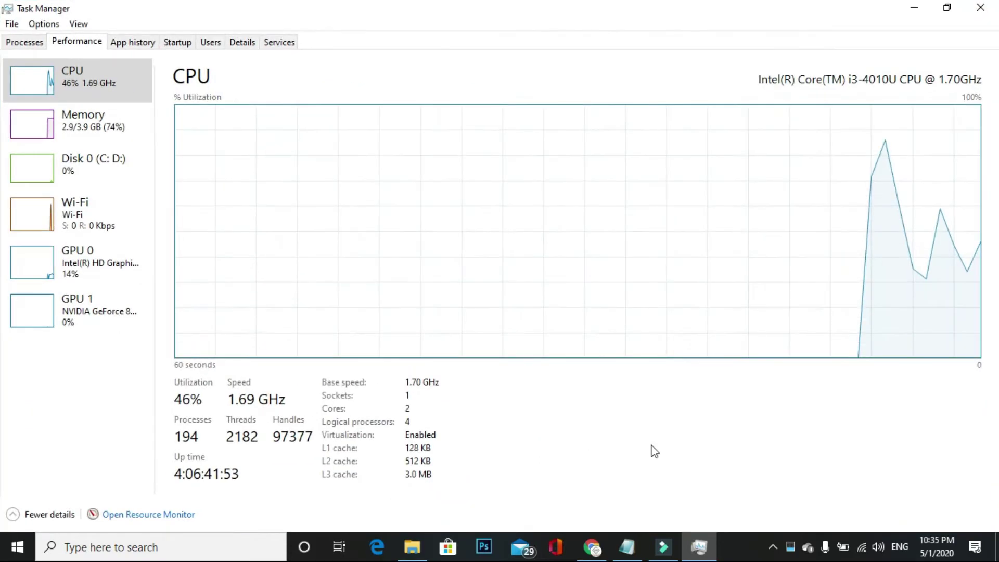
double_click(333, 449)
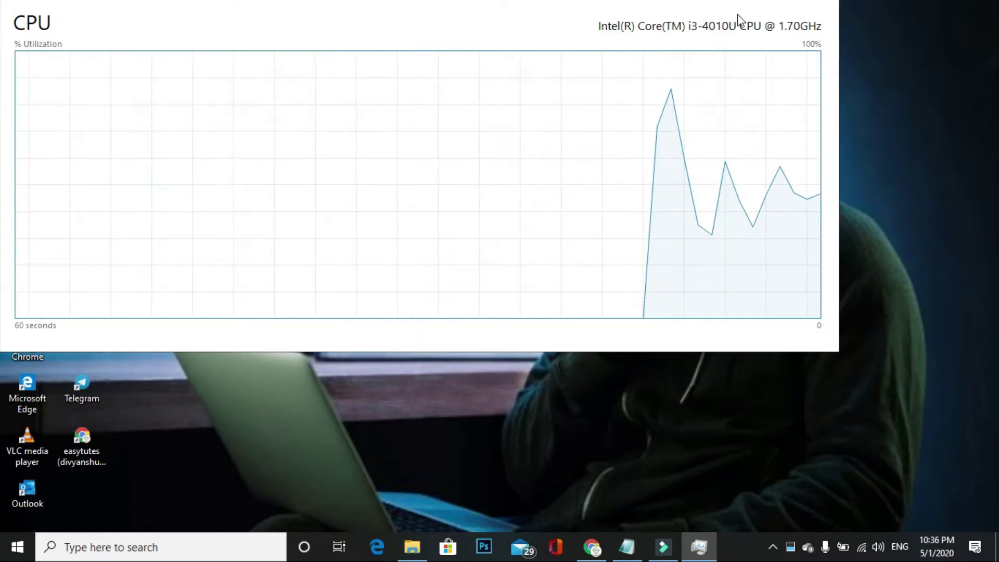
left_click_drag(739, 19, 505, 77)
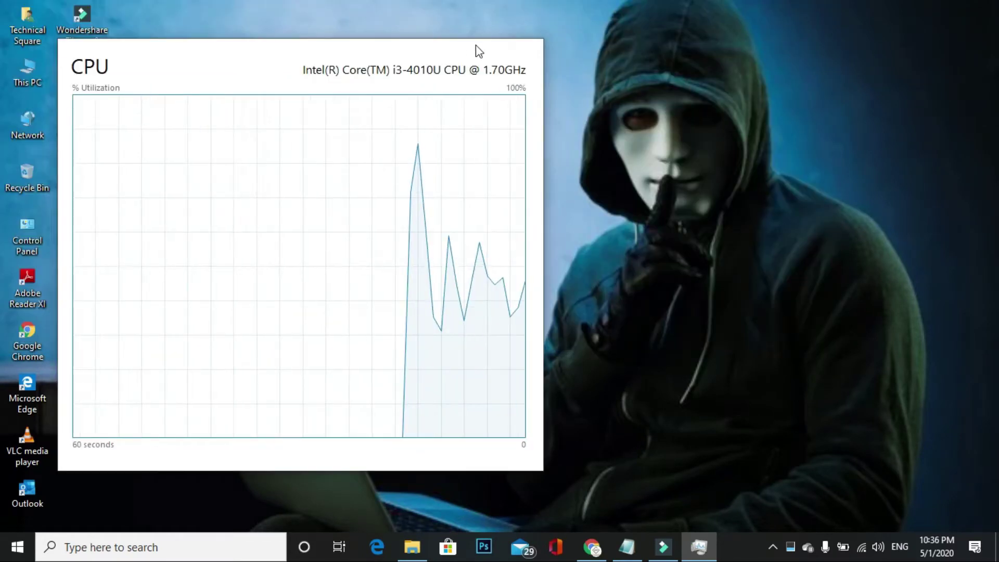
left_click_drag(468, 44, 467, 49)
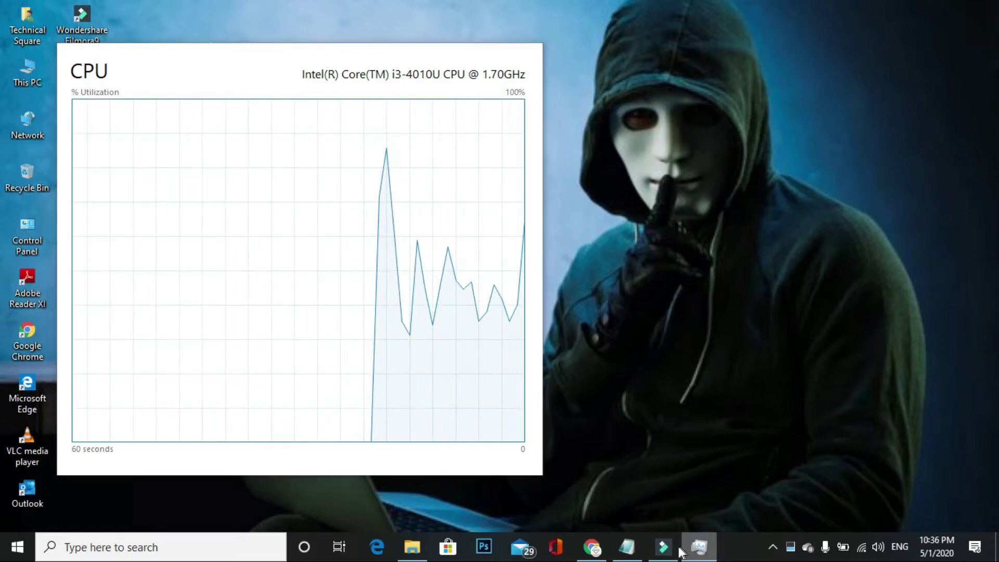
left_click(626, 555)
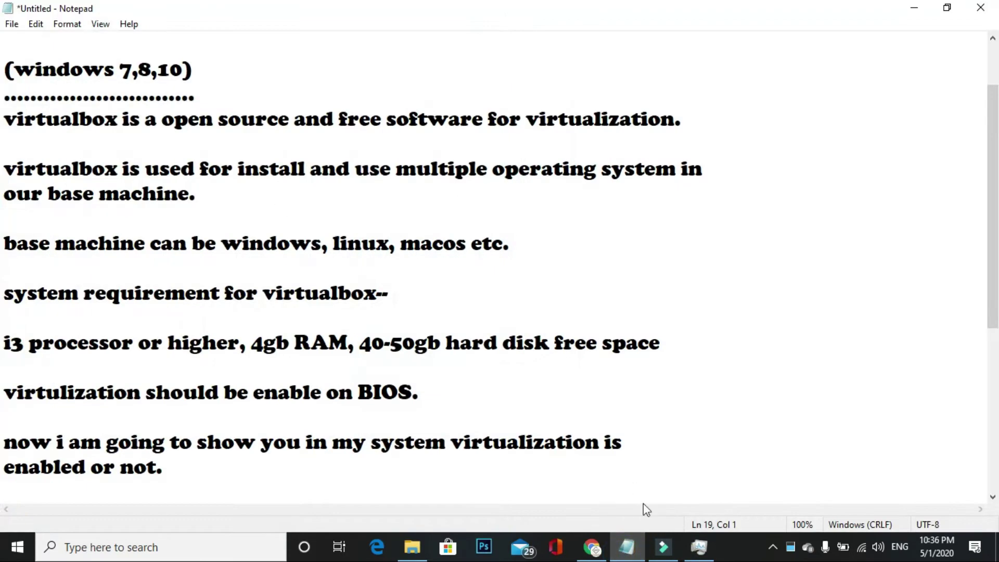
mouse_move(699, 547)
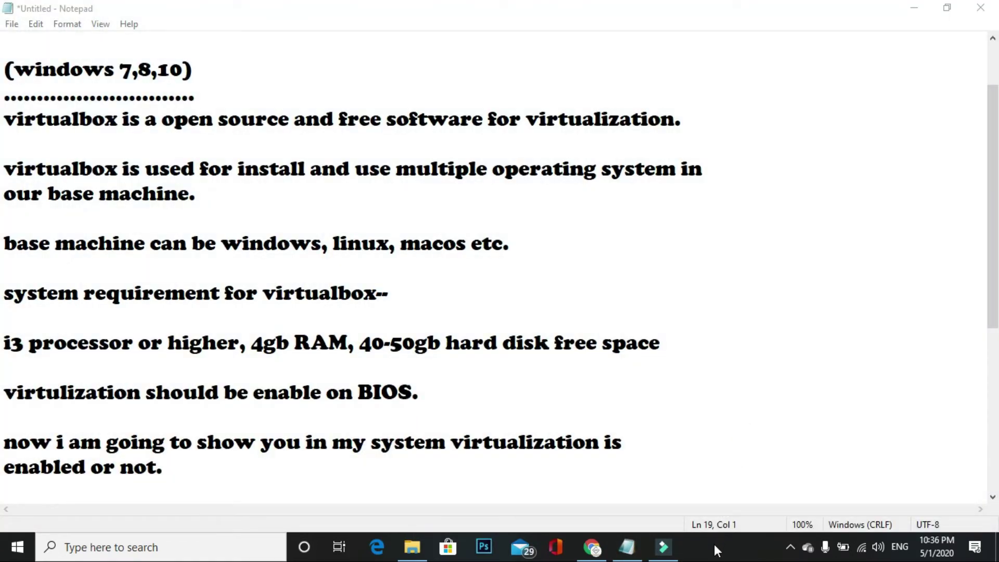
Reopen Task Manager, check the Virtualization entry in the CPU performance details, and minimize the window
right_click(717, 546)
left_click(753, 469)
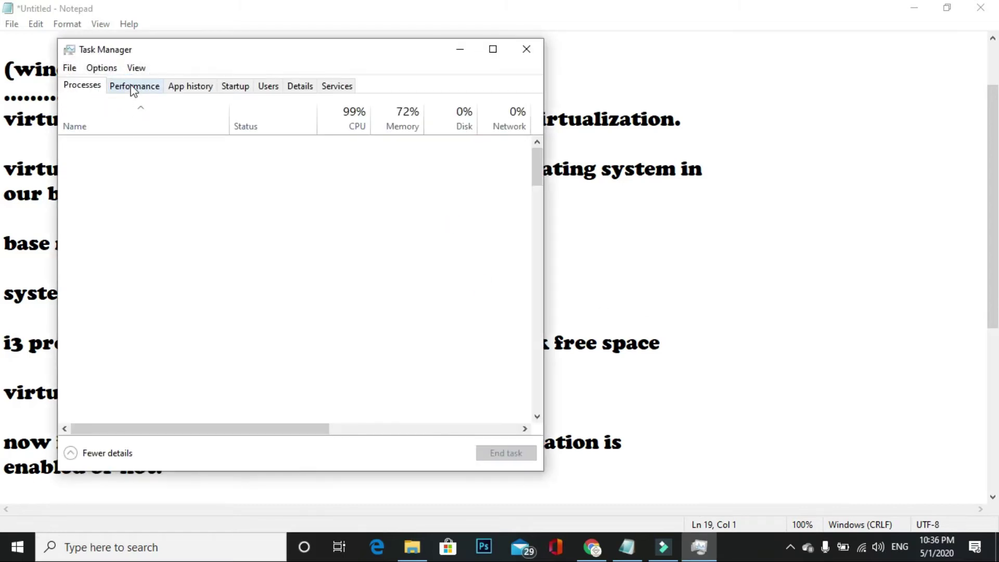
left_click(134, 88)
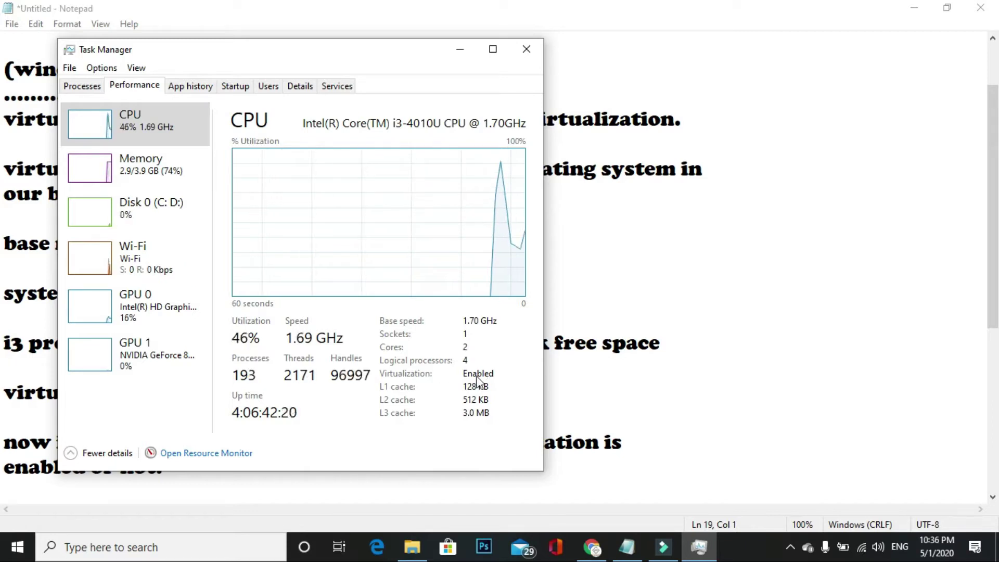
left_click(460, 49)
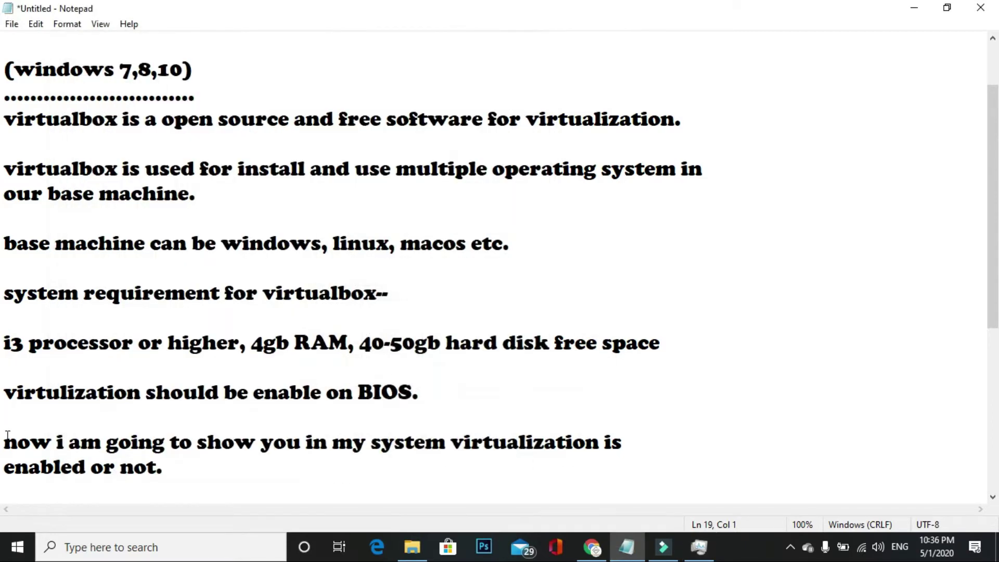
Highlight the note on enabling virtualization in the BIOS setting when it is not enabled
scroll(228, 440, "down", 1)
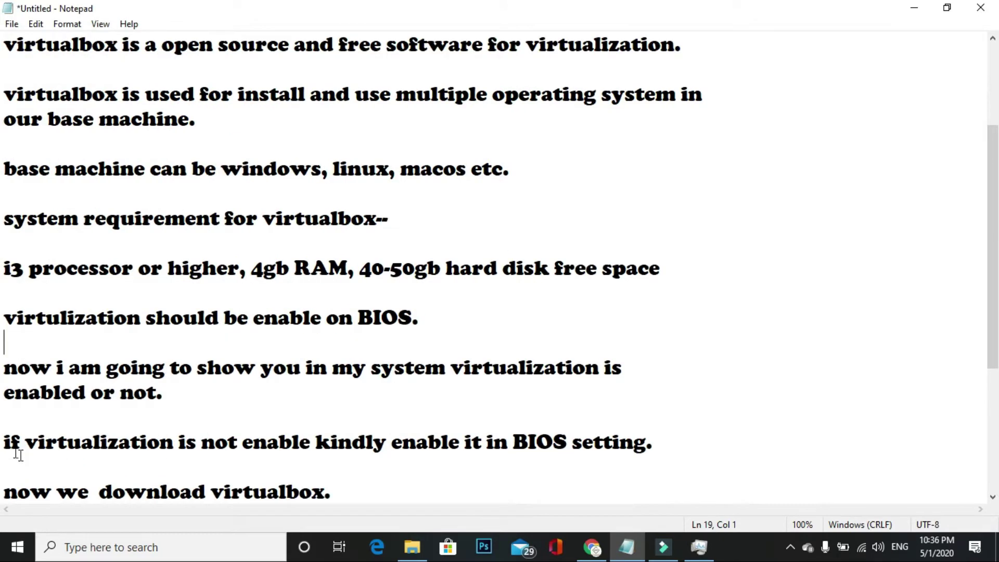
left_click_drag(8, 453, 655, 452)
double_click(651, 447)
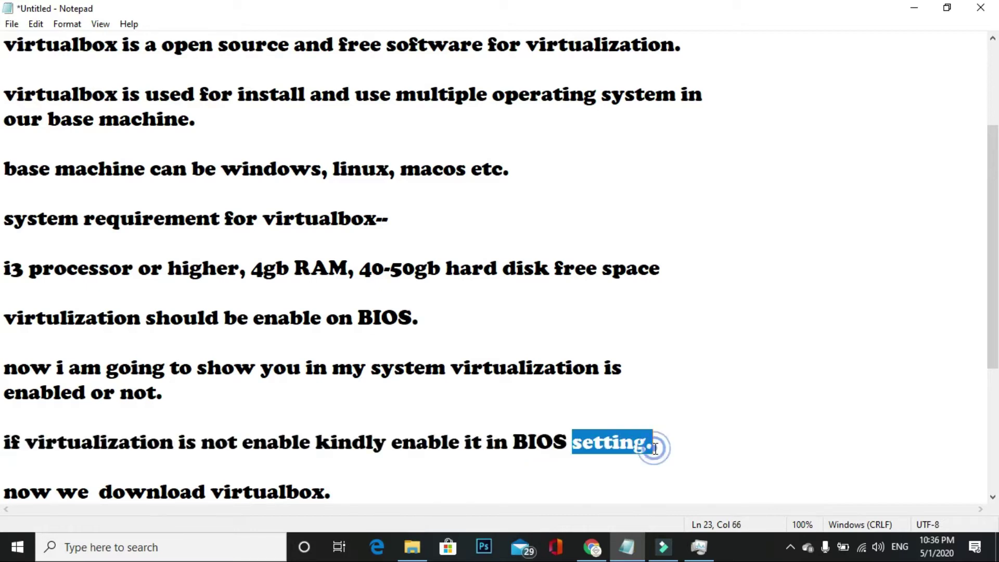
left_click(602, 455)
double_click(537, 454)
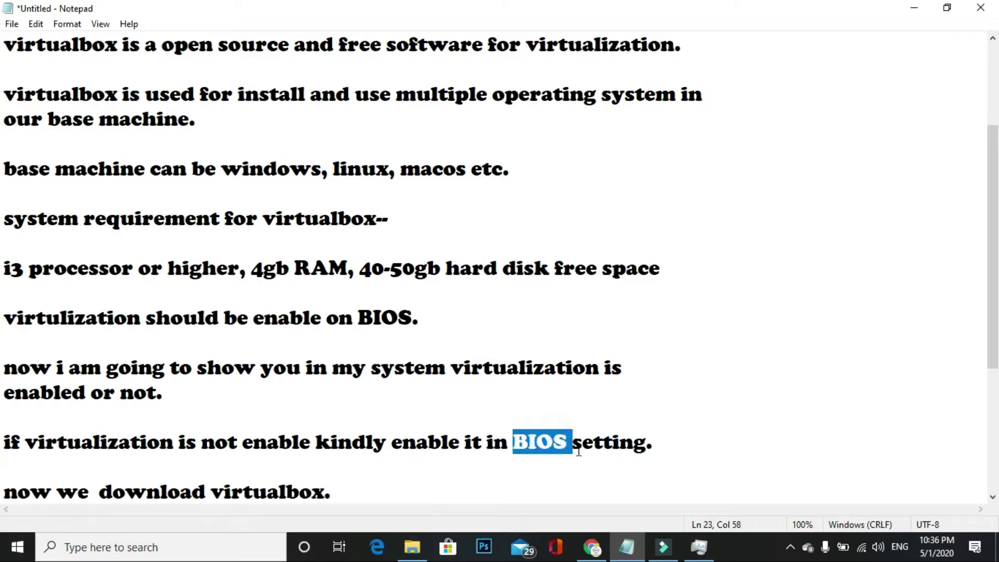
left_click(735, 411)
Highlight the notes on downloading VirtualBox and opening a favorite browser
scroll(298, 375, "down", 2)
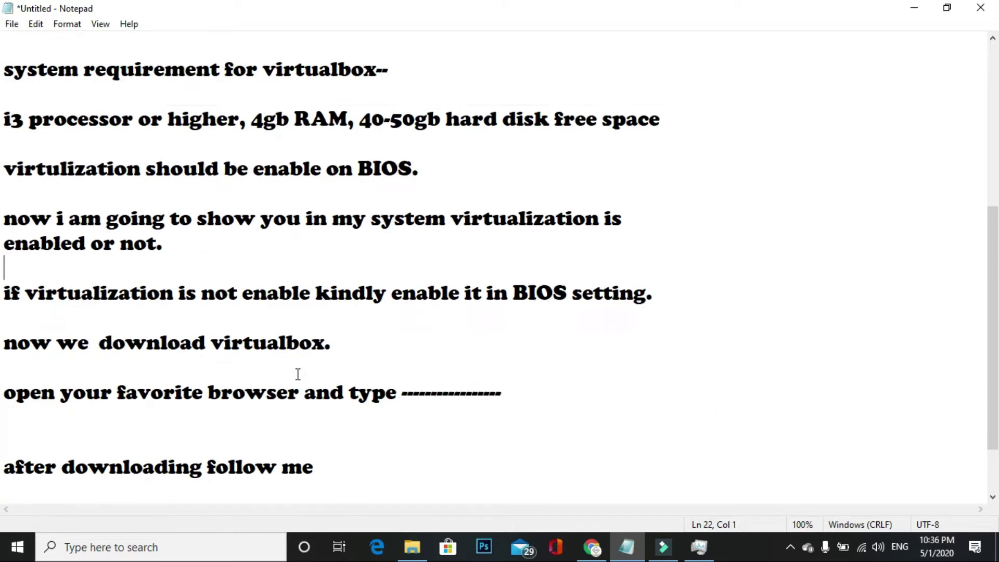
scroll(297, 374, "down", 1)
left_click_drag(6, 271, 244, 283)
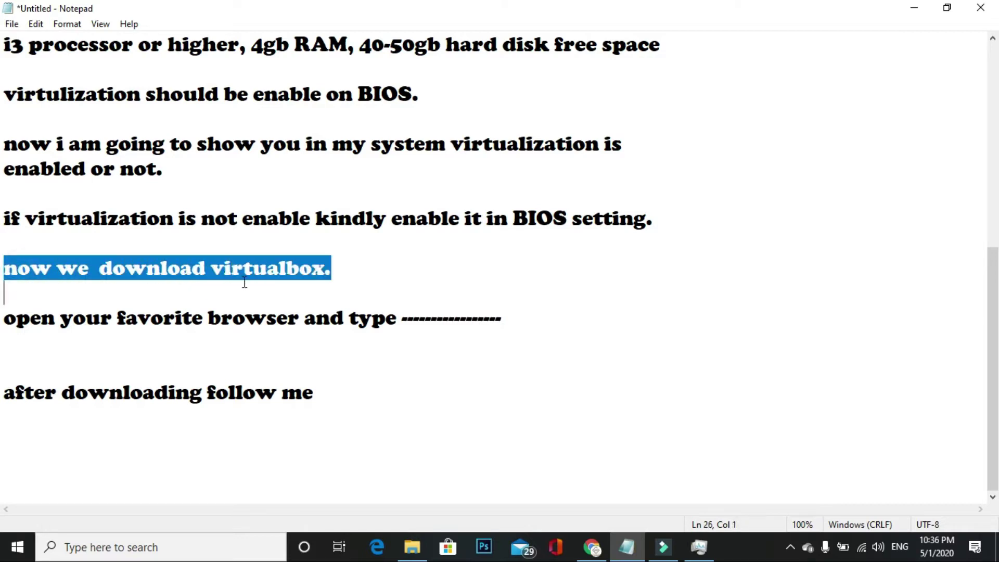
left_click(25, 352)
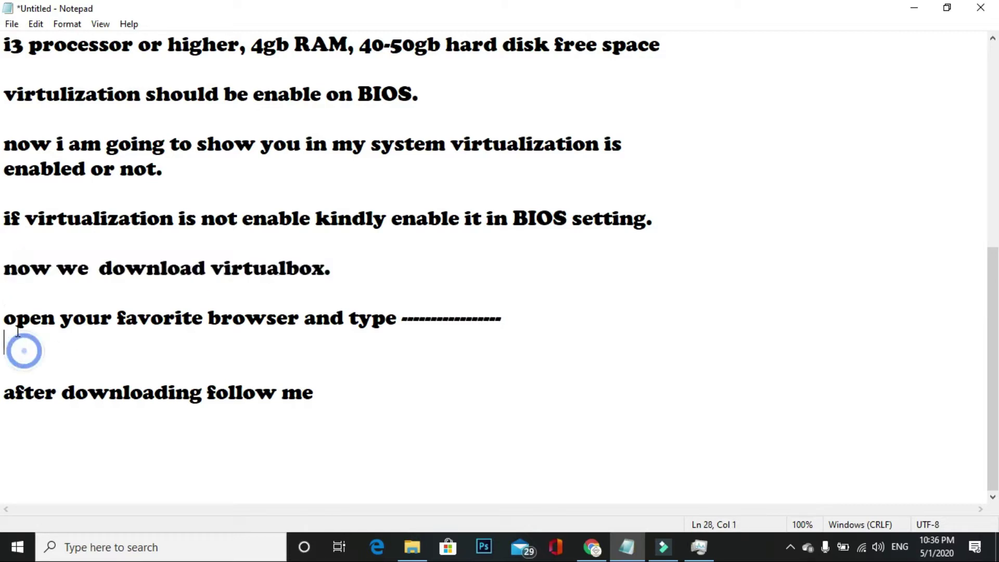
left_click_drag(23, 351, 21, 322)
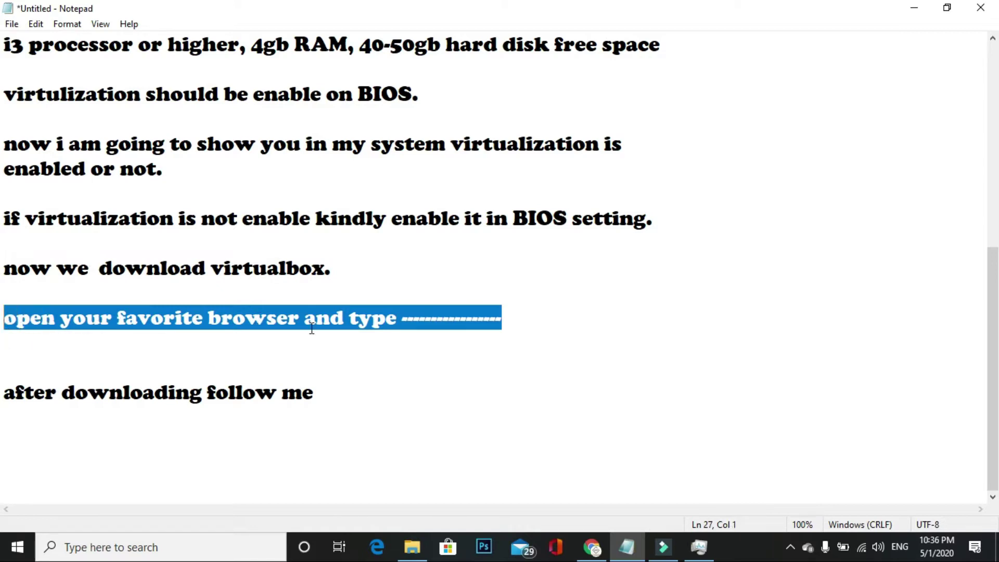
left_click(553, 341)
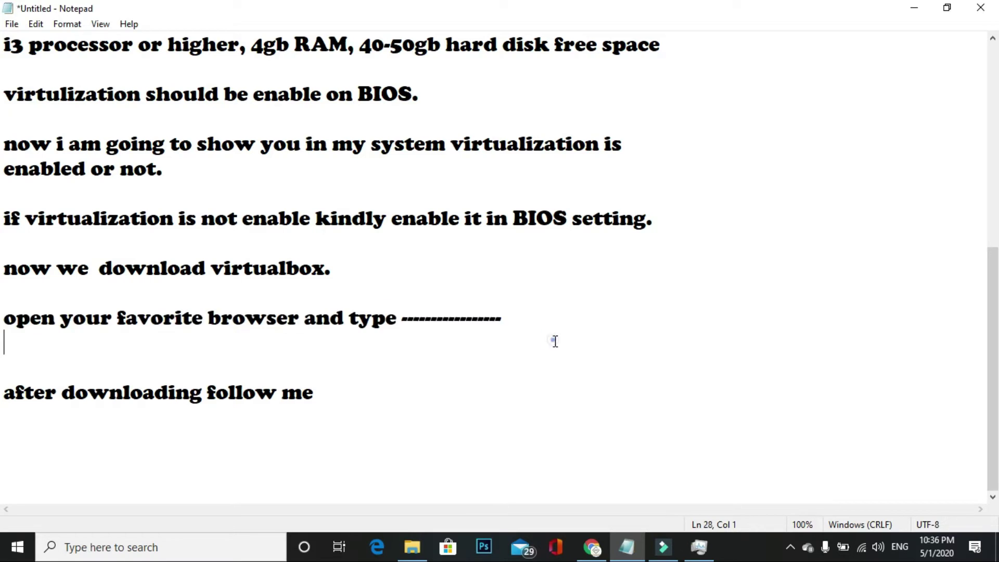
left_click(592, 548)
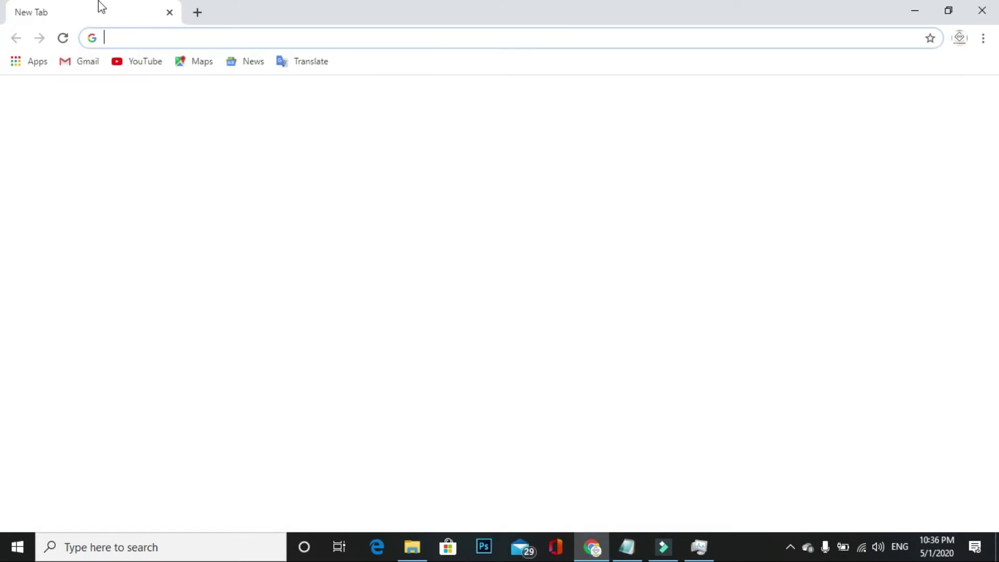
type("ww")
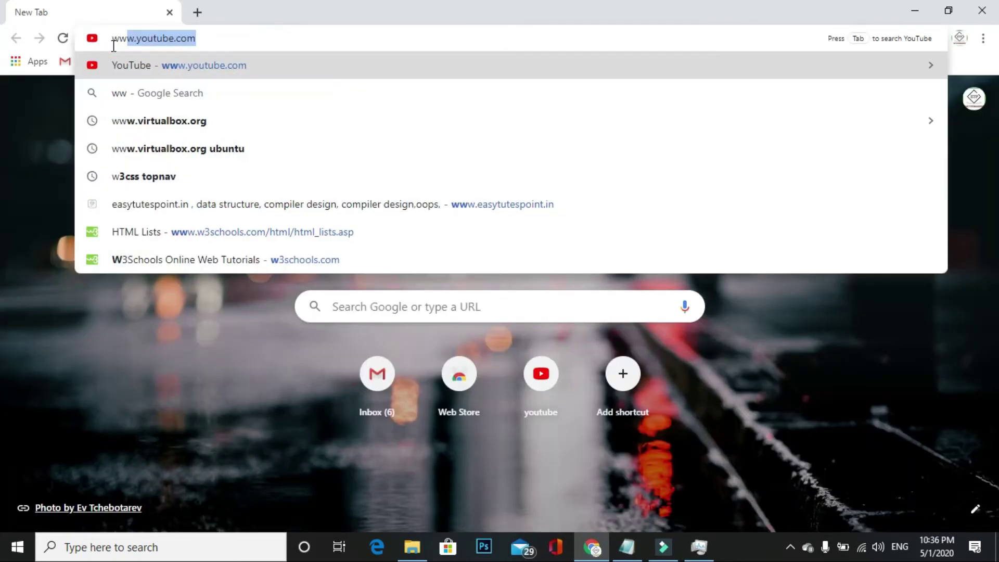
type("w.")
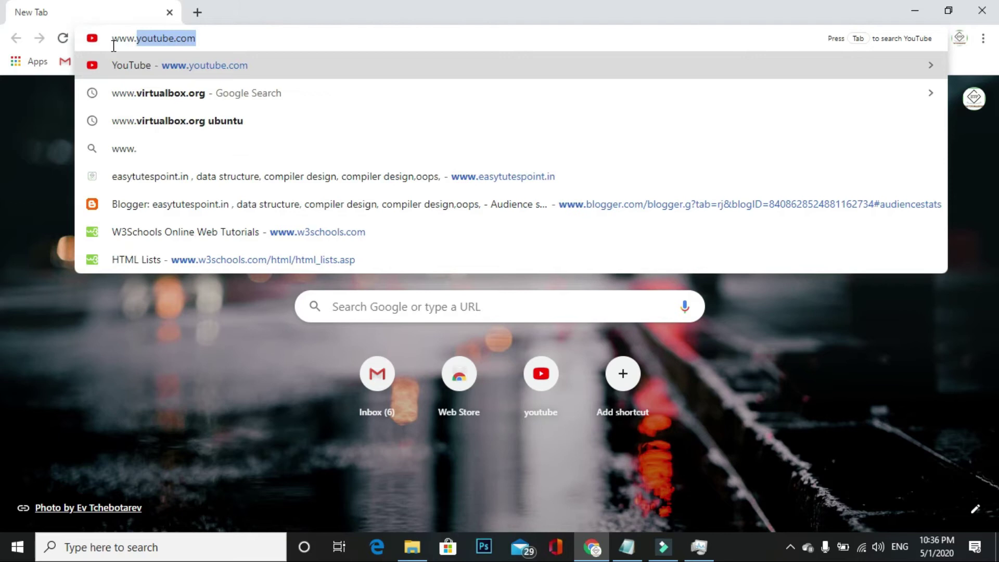
left_click(162, 93)
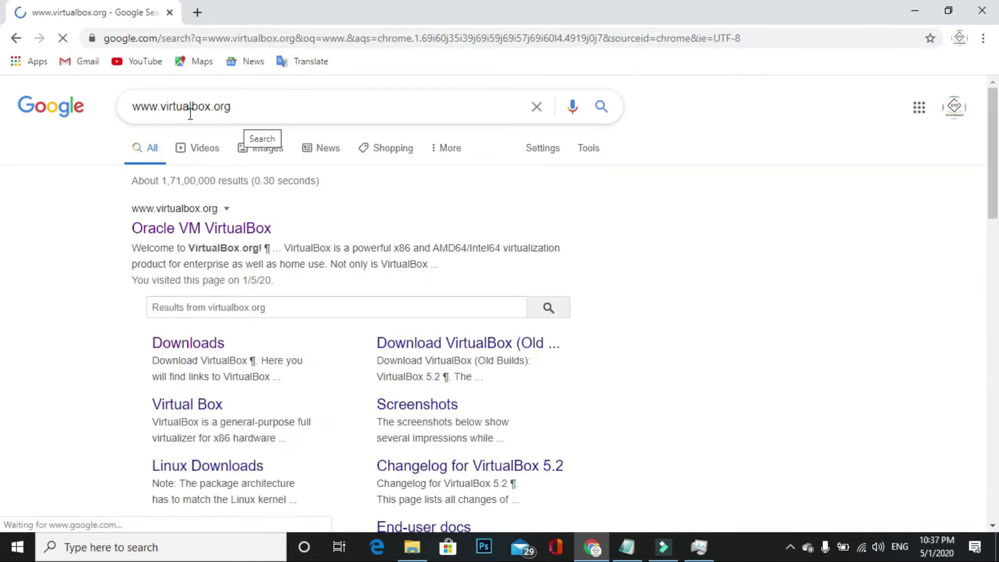
triple_click(243, 104)
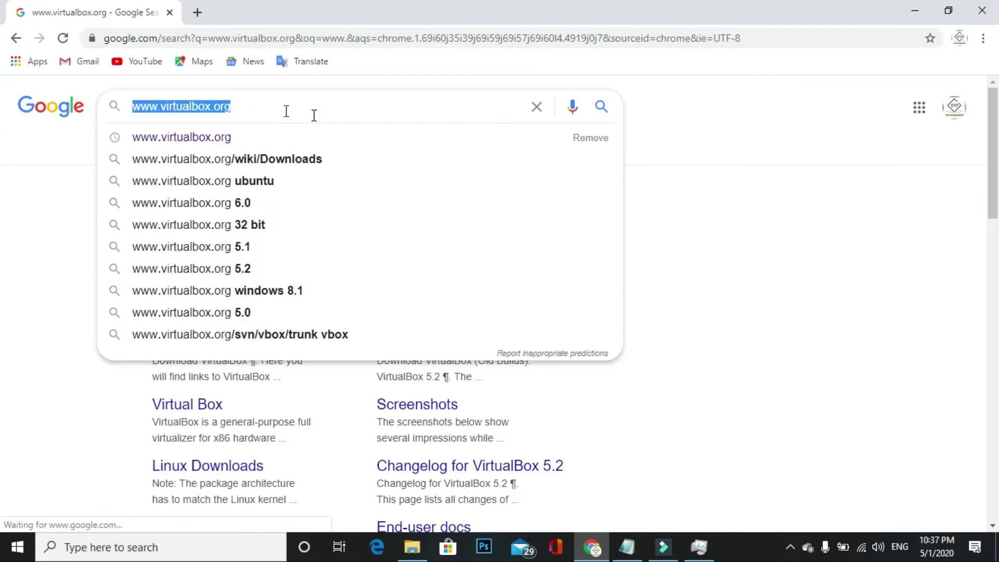
left_click(692, 152)
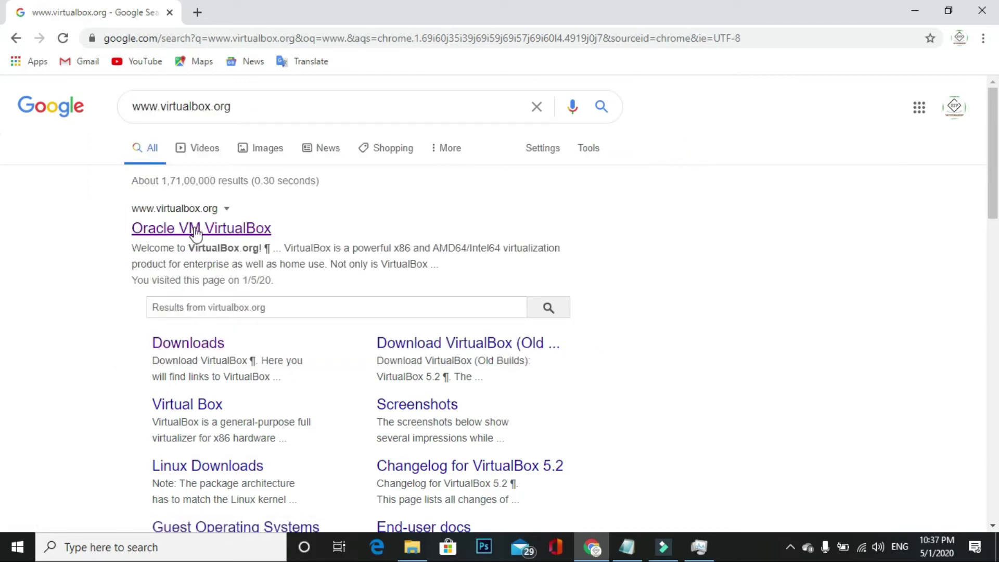
left_click(172, 235)
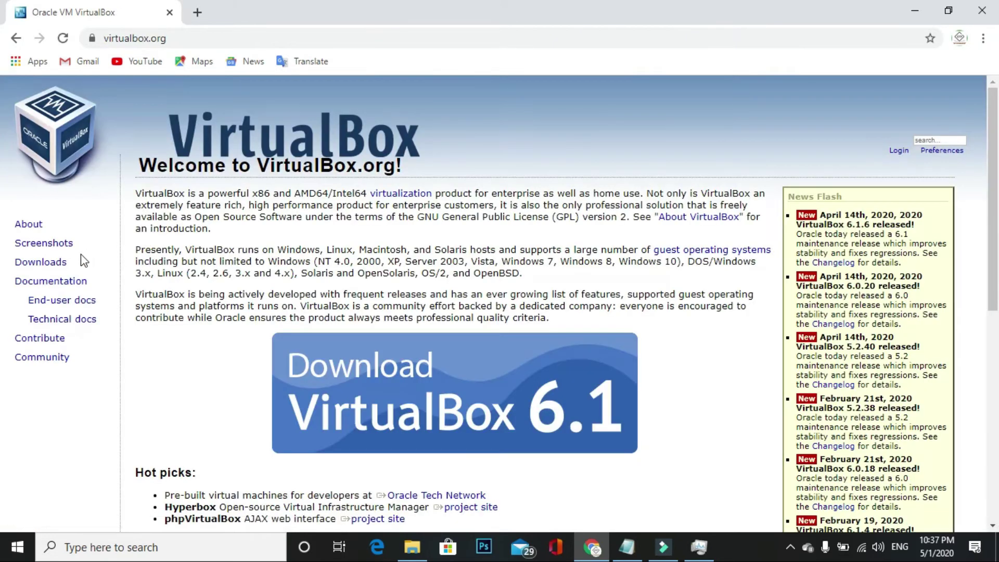
Open the Download VirtualBox 6.1 page from the site's welcome page
scroll(352, 411, "down", 3)
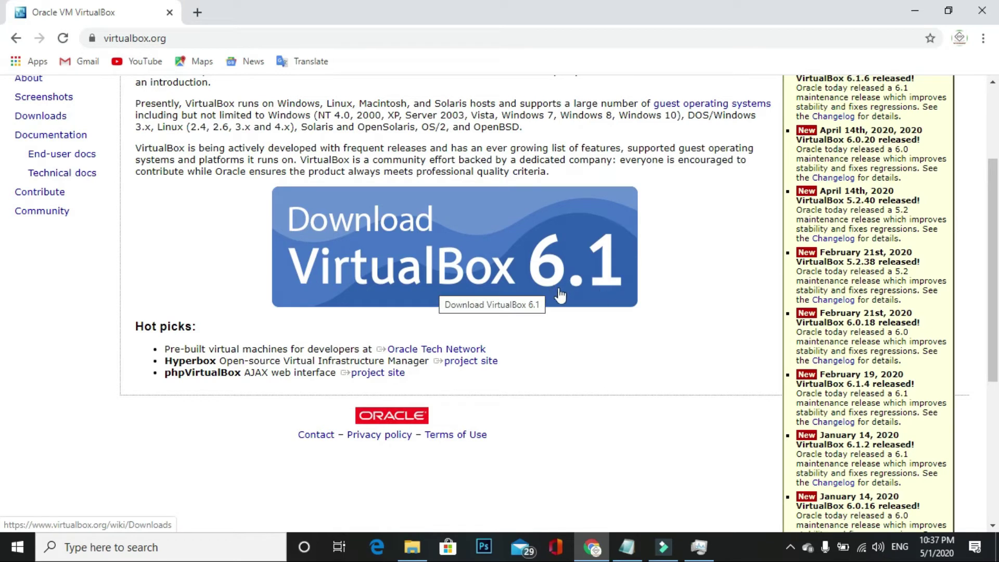
scroll(316, 268, "up", 2)
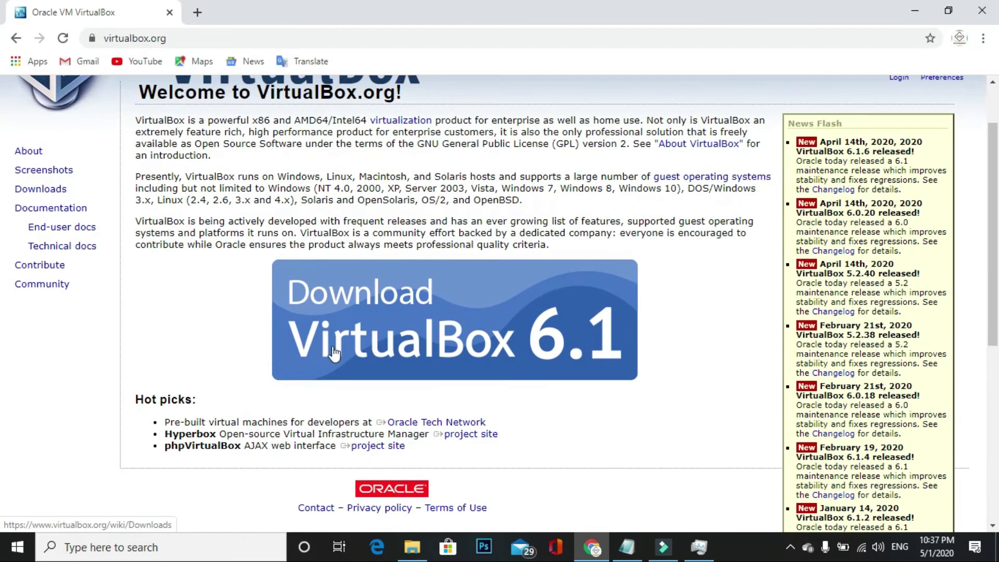
scroll(334, 353, "down", 3)
left_click(364, 189)
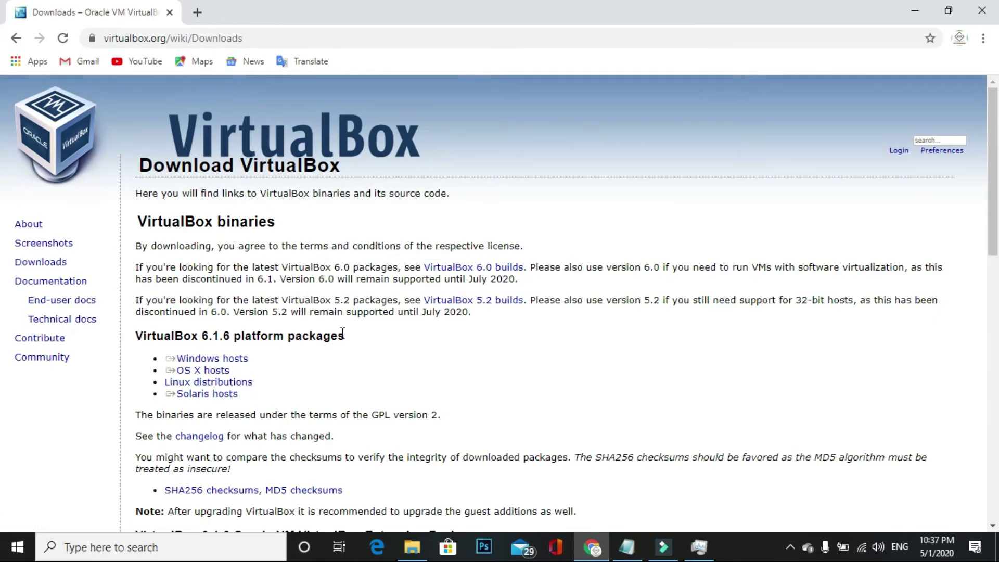
Start downloading the VirtualBox 6.1.6 package for Windows hosts, pause the download and dismiss the download bar
scroll(210, 296, "down", 1)
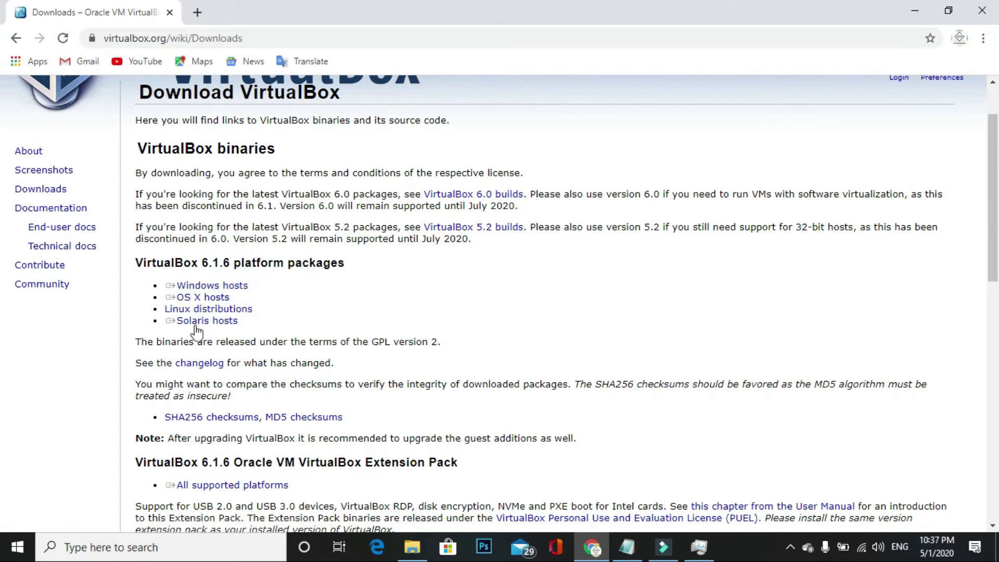
left_click(150, 513)
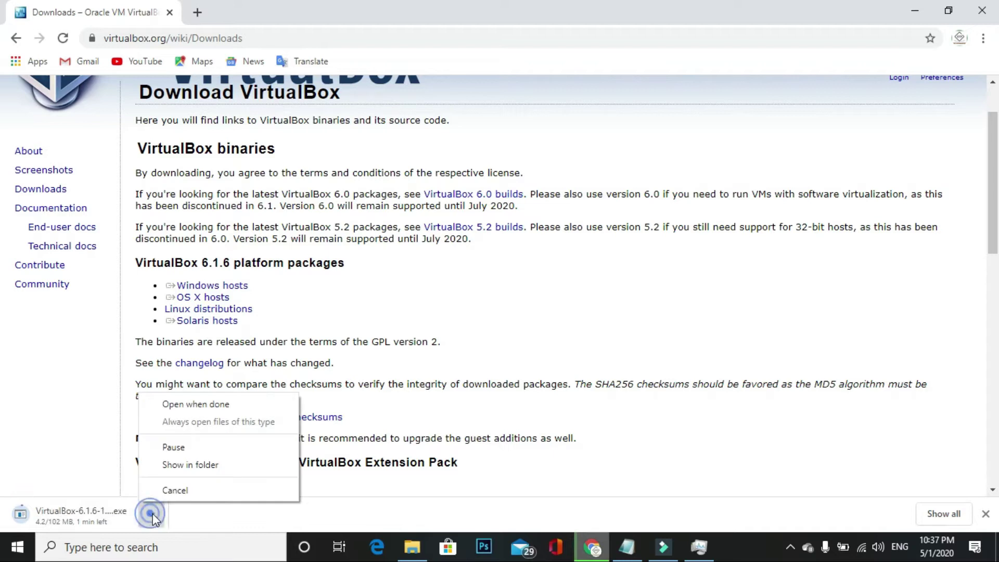
left_click(175, 447)
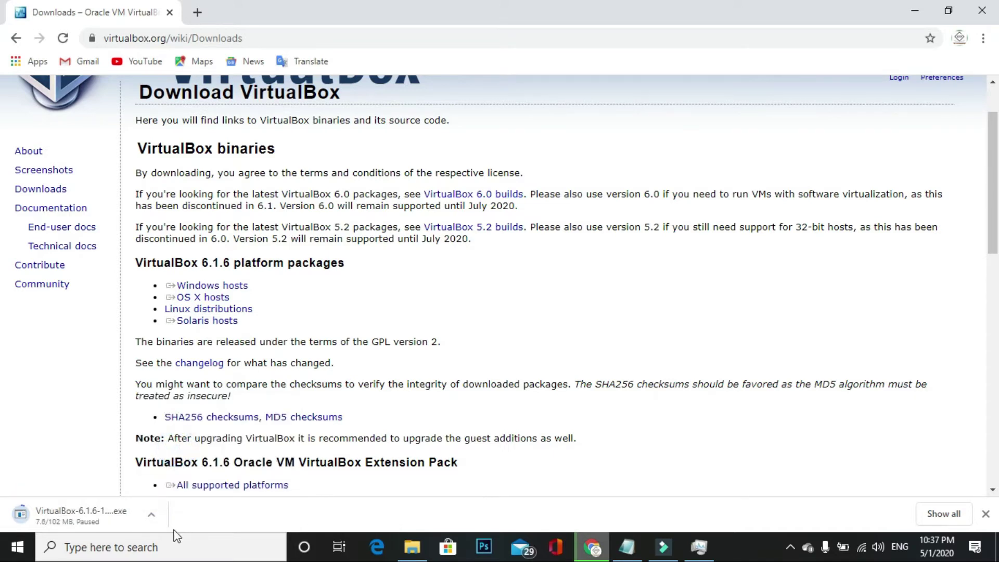
left_click(985, 515)
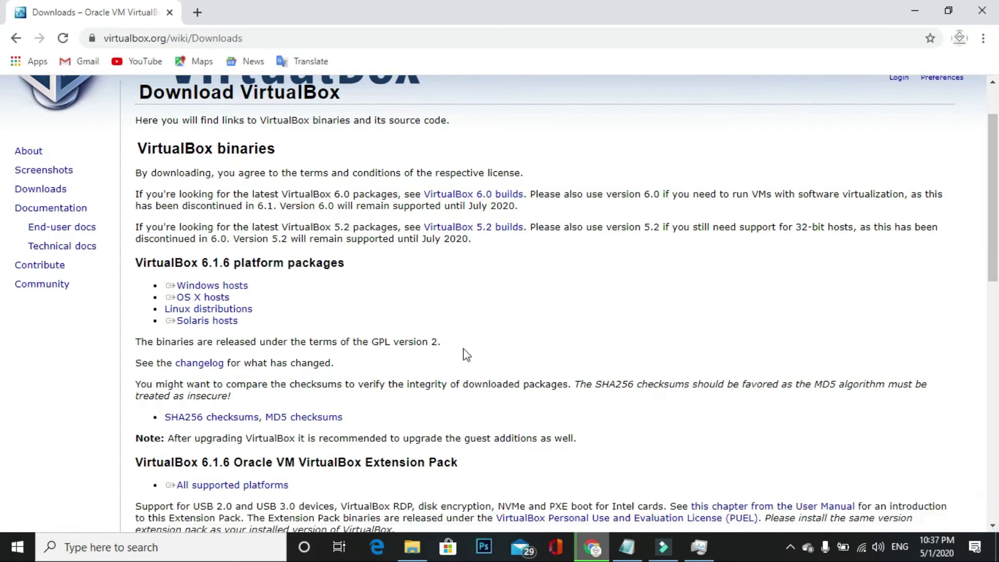
Open the Downloads folder, exit Chrome despite the download in progress, and pick the VirtualBox-6.1.6-137129-Win installer
left_click(412, 547)
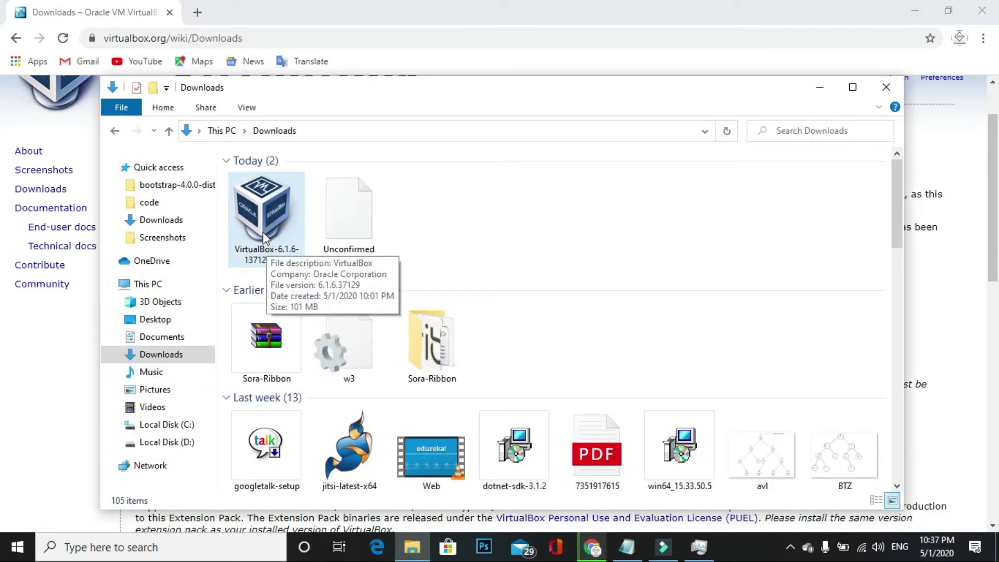
left_click(982, 10)
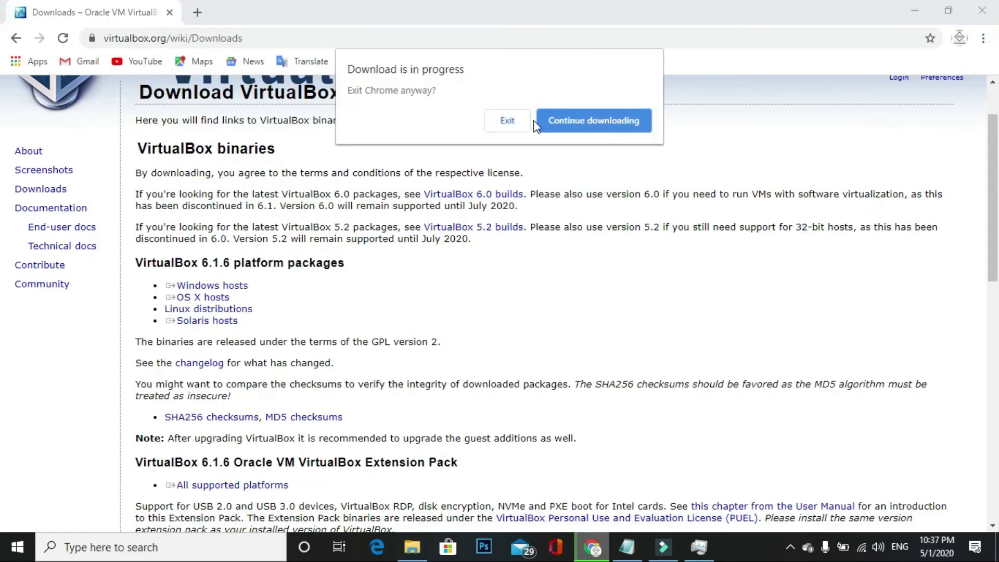
left_click(518, 123)
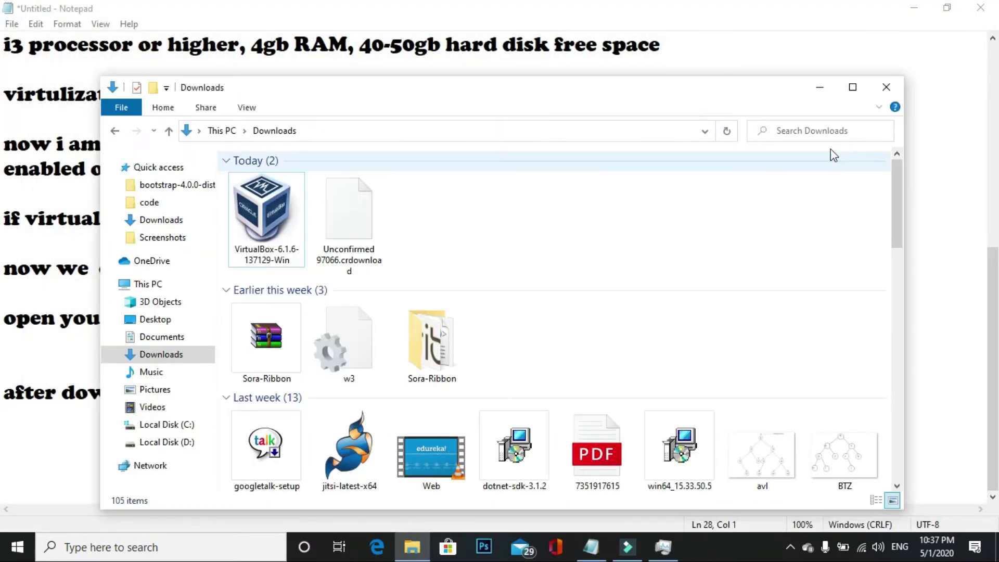
double_click(266, 219)
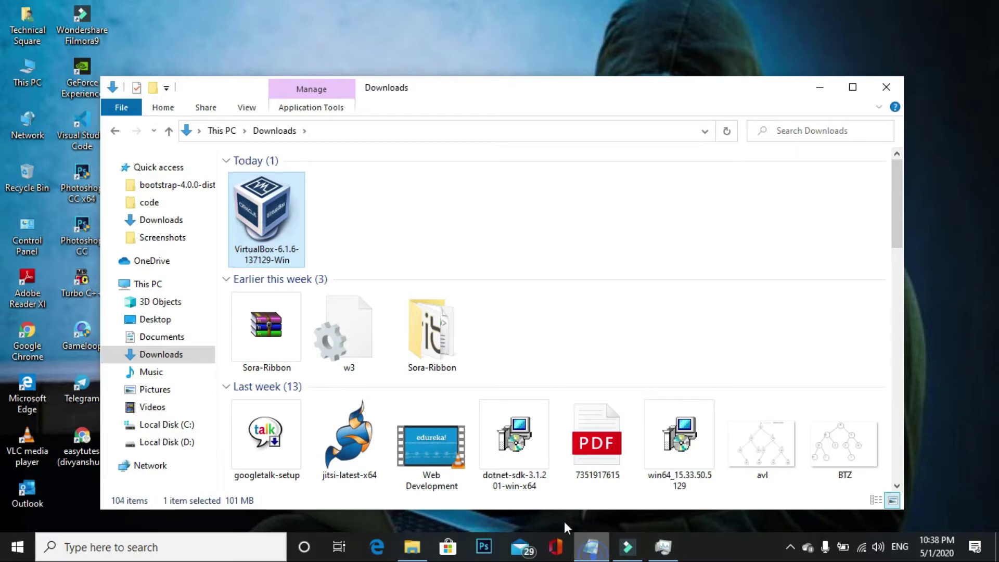
Return to the Notepad notes and highlight the line "after downloading follow me"
left_click(591, 546)
left_click_drag(5, 394, 225, 406)
left_click(256, 405)
left_click(295, 401)
double_click(238, 400)
left_click(296, 400)
double_click(297, 396)
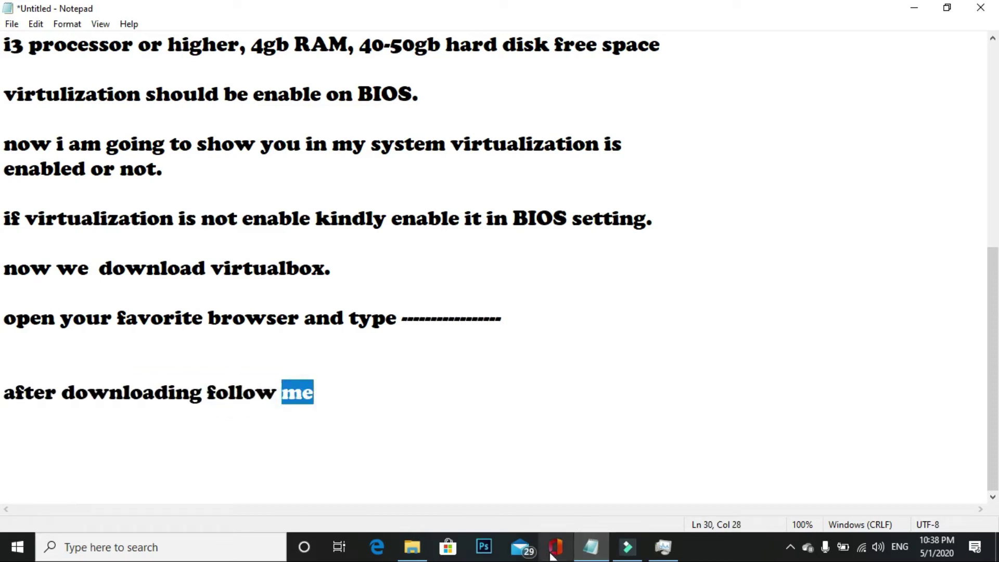
Run the VirtualBox-6.1.6-137129-Win installer as administrator from Downloads and minimize the notes and the folder window
left_click(413, 546)
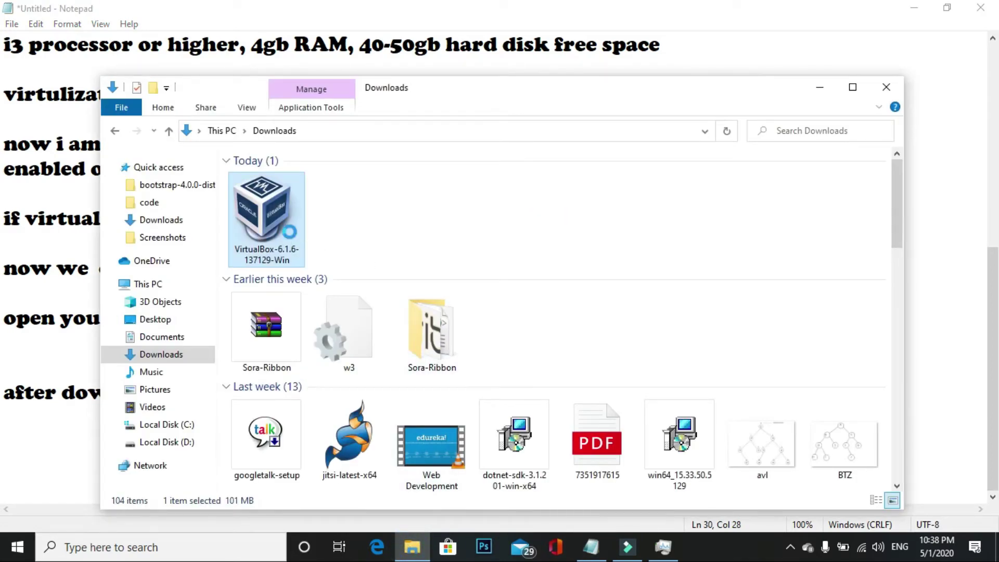
right_click(289, 210)
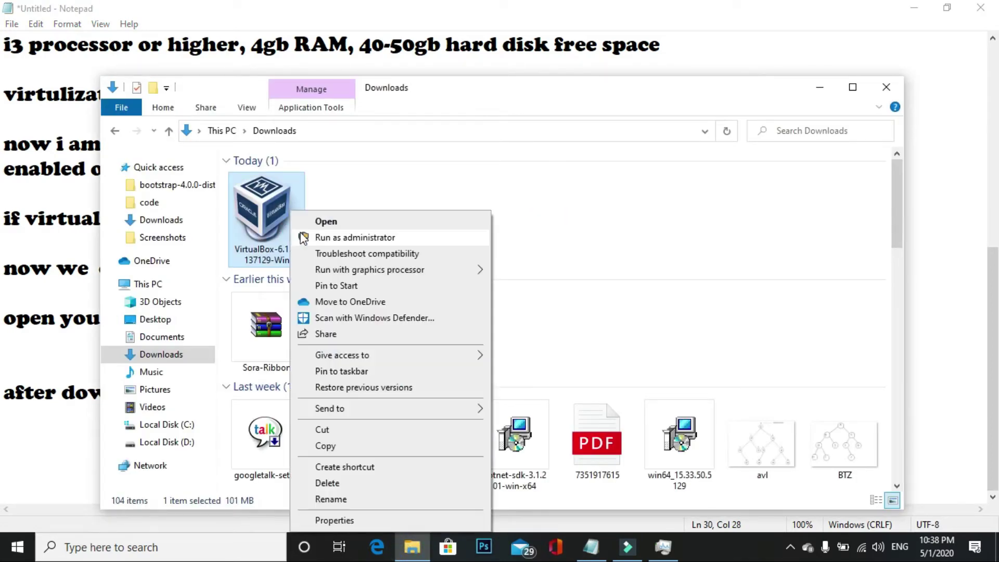
left_click(333, 238)
left_click(914, 8)
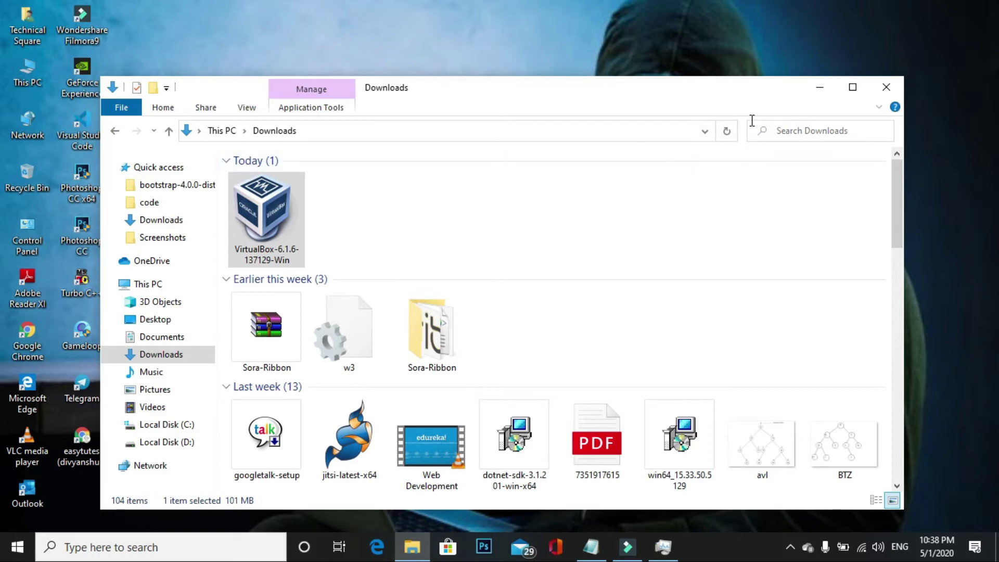
left_click(820, 86)
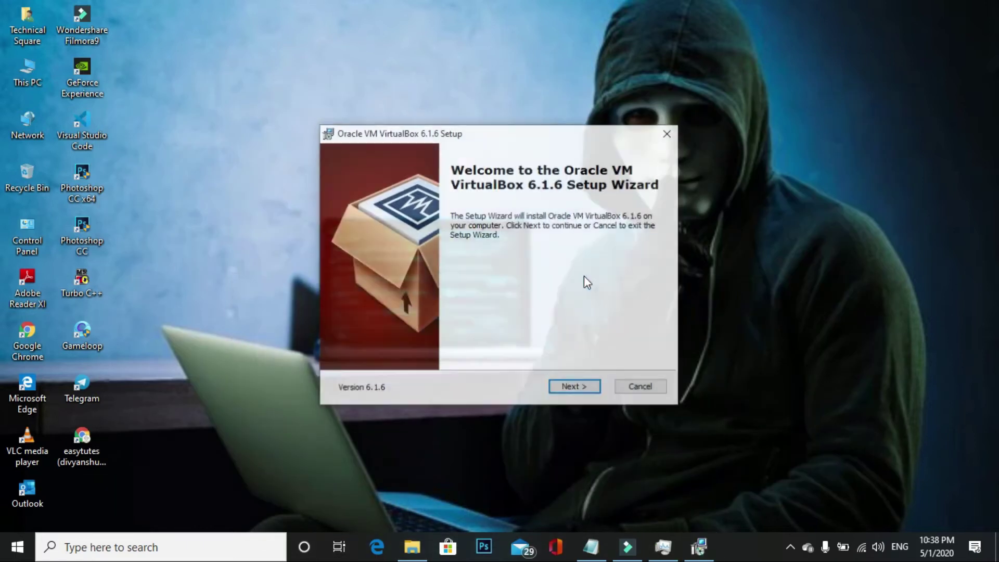
Continue through the setup wizard with the default features, checking the destination folder choice but keeping C:\Program Files\Oracle\VirtualBox\
left_click(579, 389)
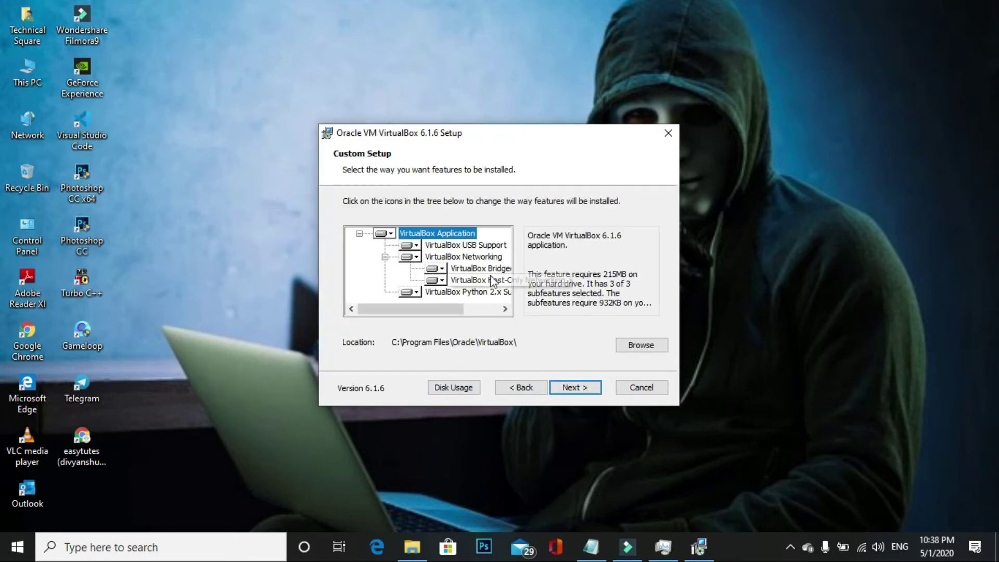
left_click(642, 346)
left_click(592, 390)
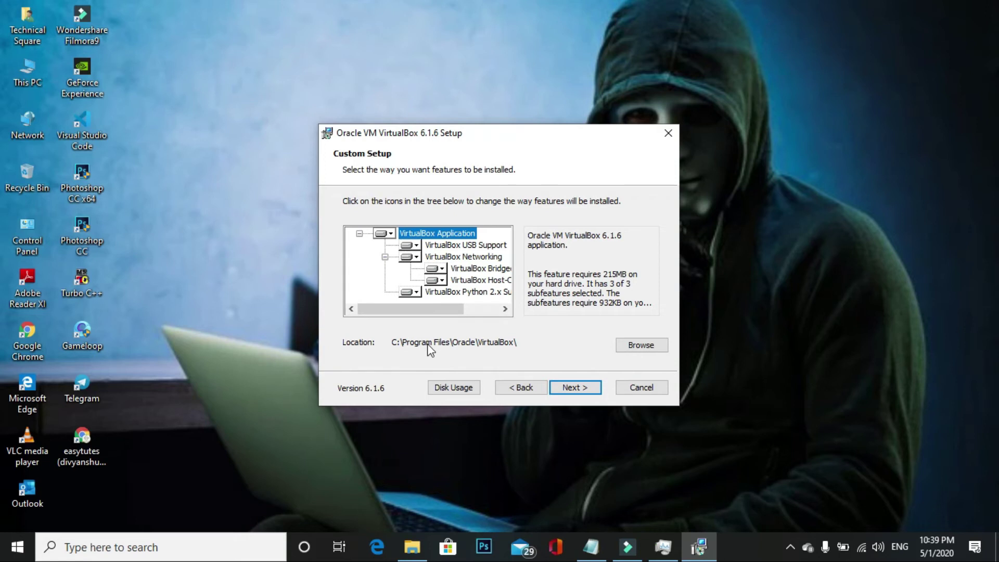
left_click(640, 346)
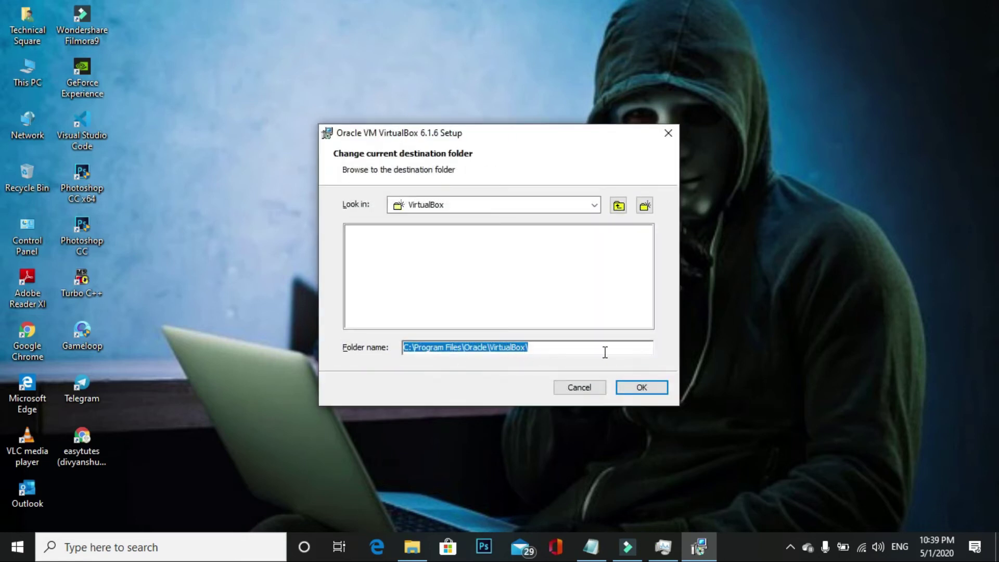
left_click(580, 389)
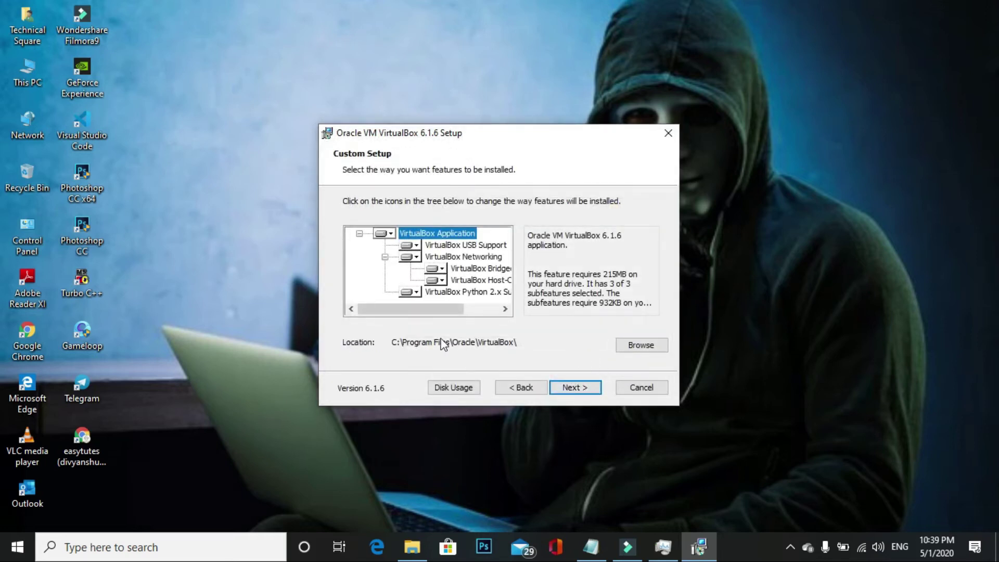
left_click(574, 390)
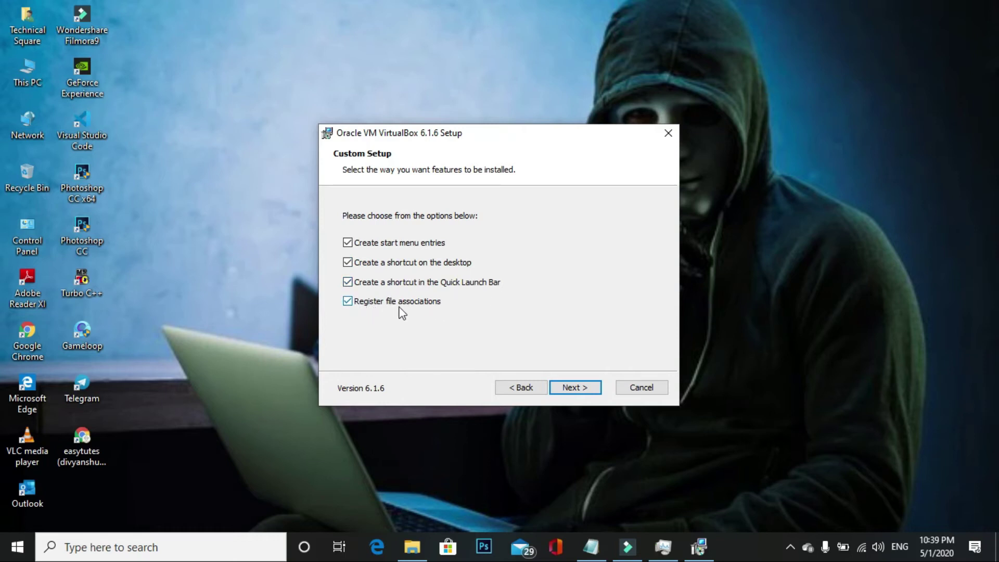
Install VirtualBox 6.1.6 with all shortcut and file association options, accepting the network interruption and the Oracle Corporation device software
left_click(593, 388)
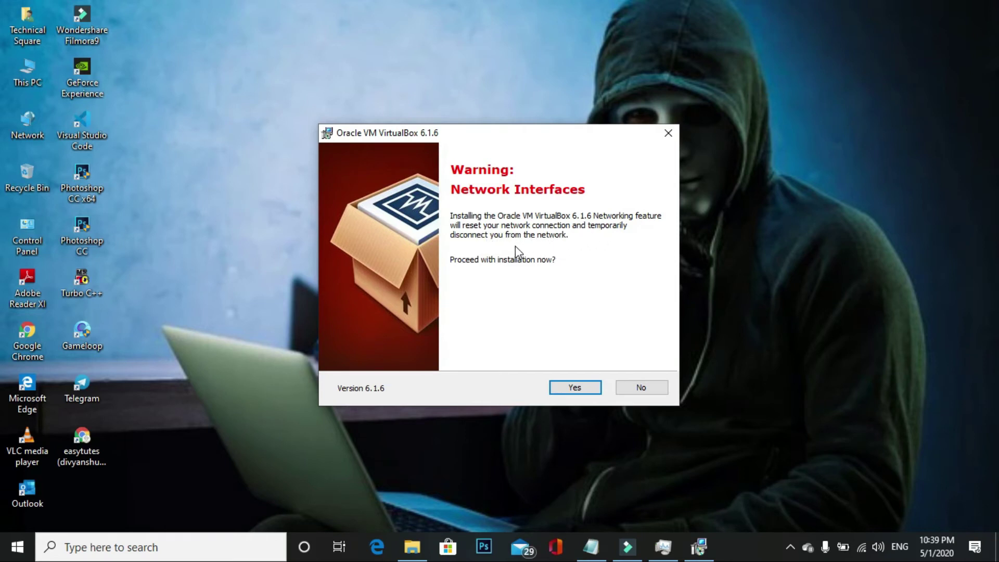
left_click(556, 390)
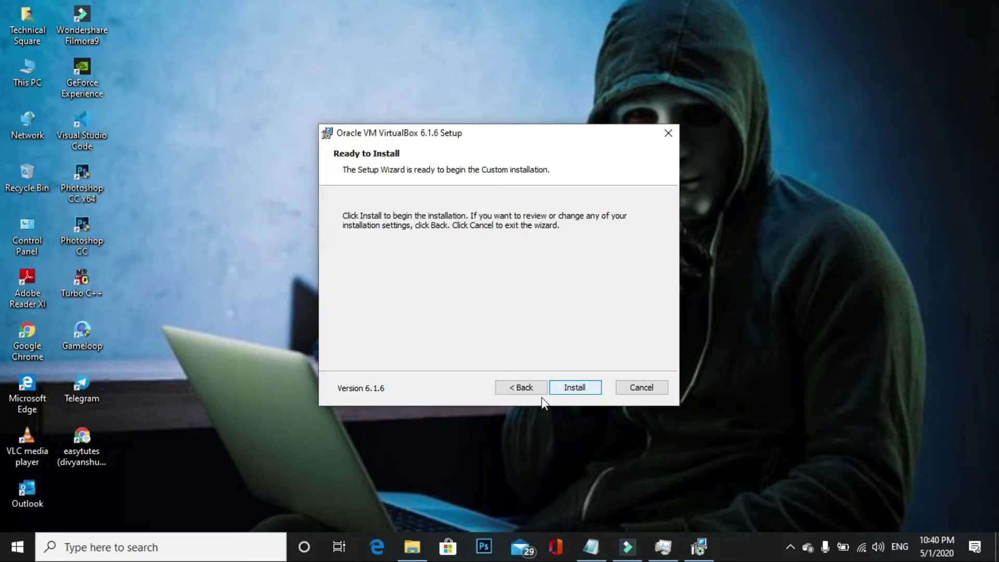
left_click(576, 388)
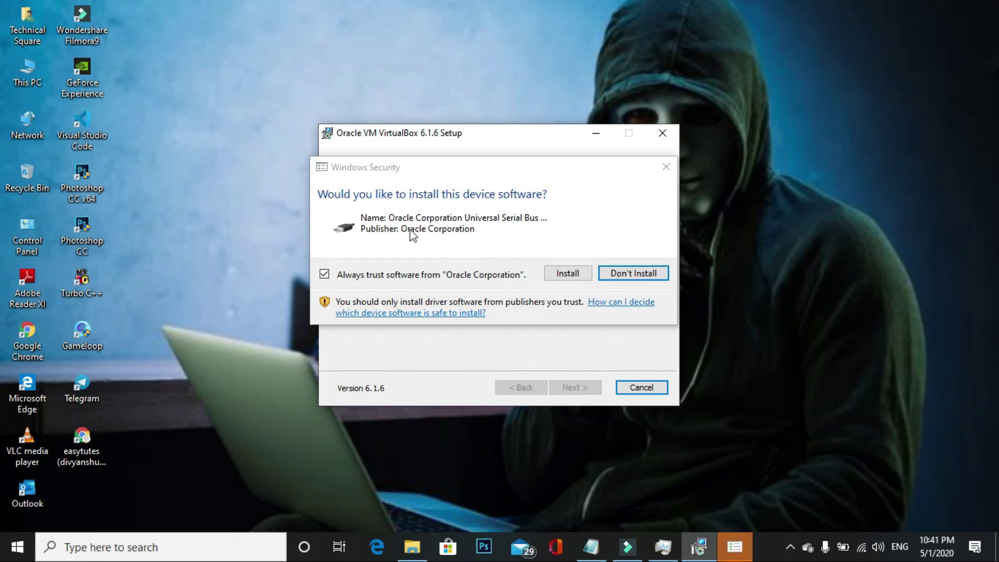
left_click(582, 272)
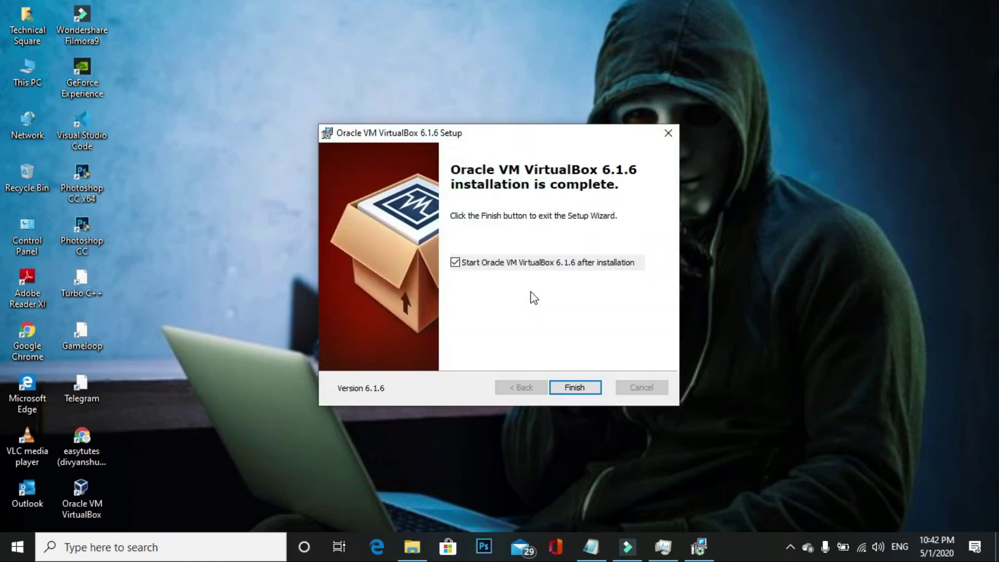
Finish the setup wizard and launch Oracle VM VirtualBox from its desktop shortcut
left_click(576, 388)
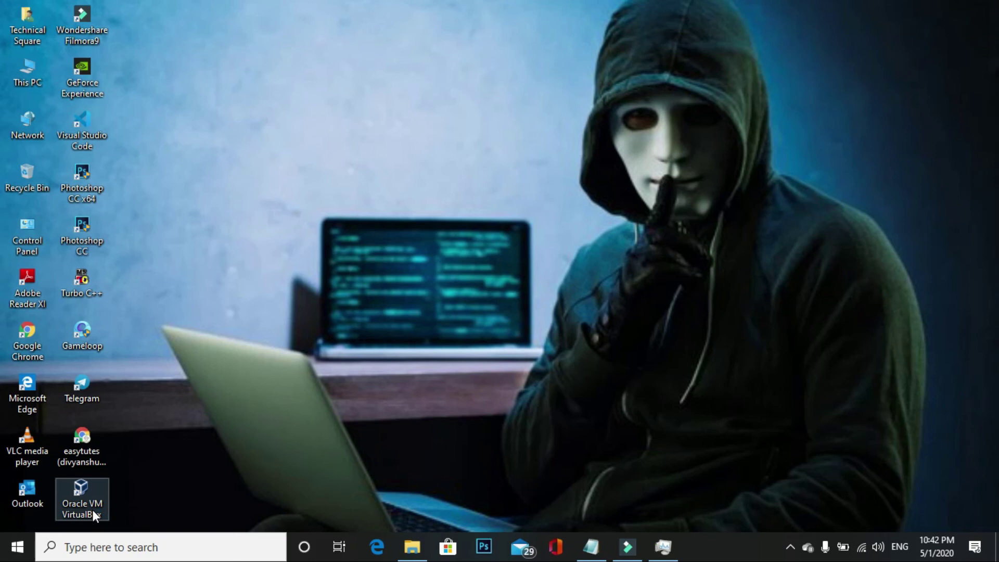
double_click(92, 509)
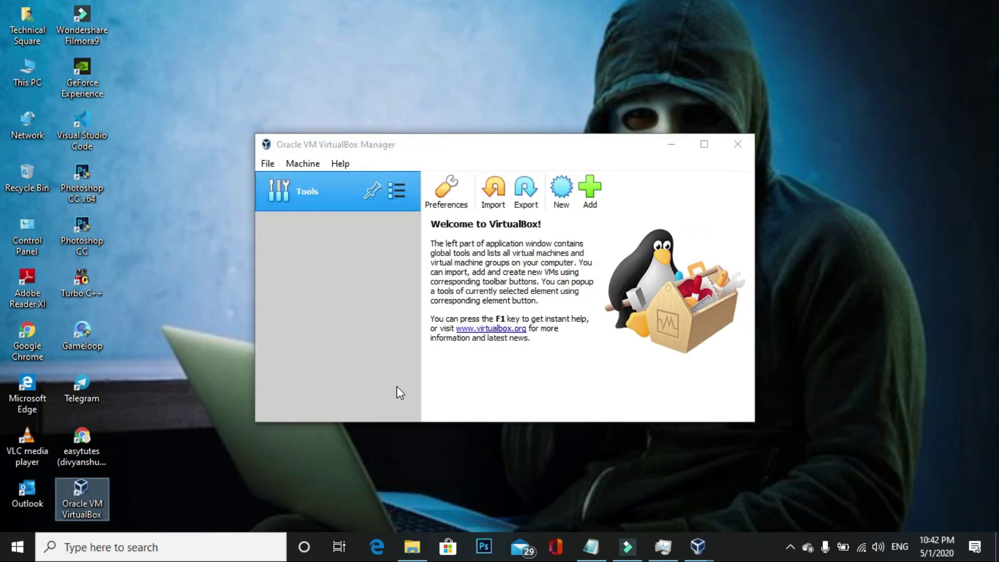
left_click(296, 219)
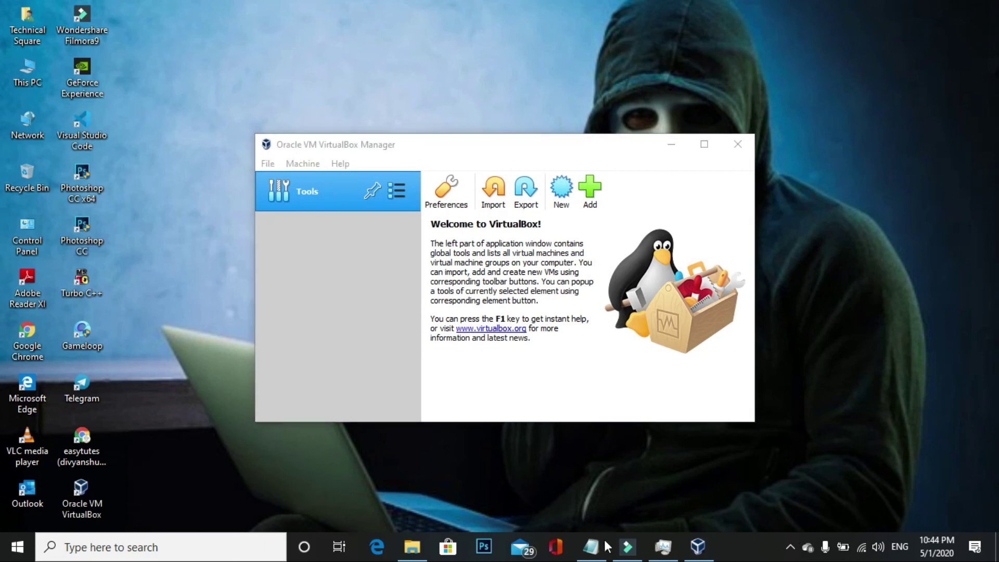
Switch to the Notepad notes and add the closing line "next video i will show you how to install operatinh" below "after downloading follow me"
left_click(591, 547)
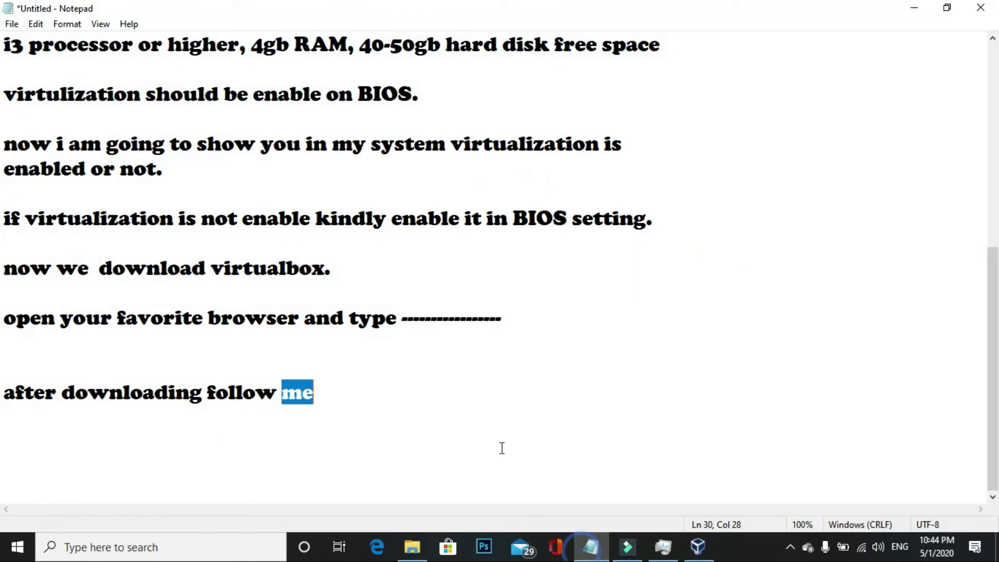
left_click(426, 414)
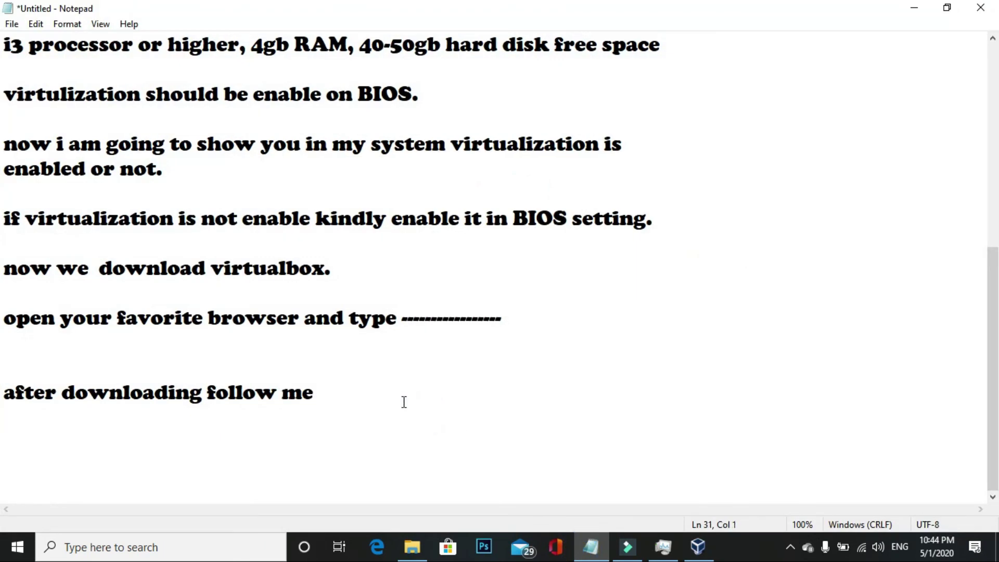
key("Return")
type("next video ")
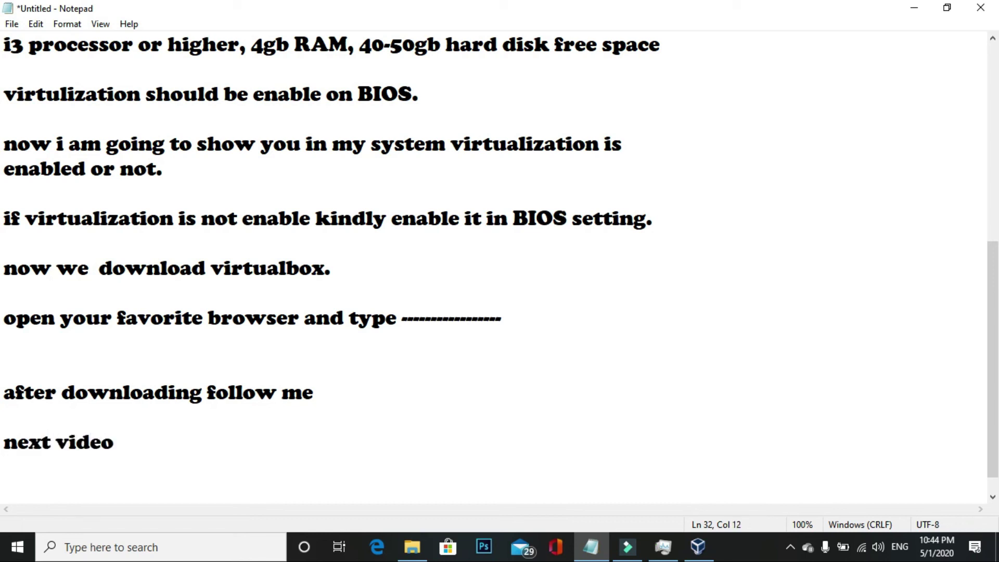
type("i will ")
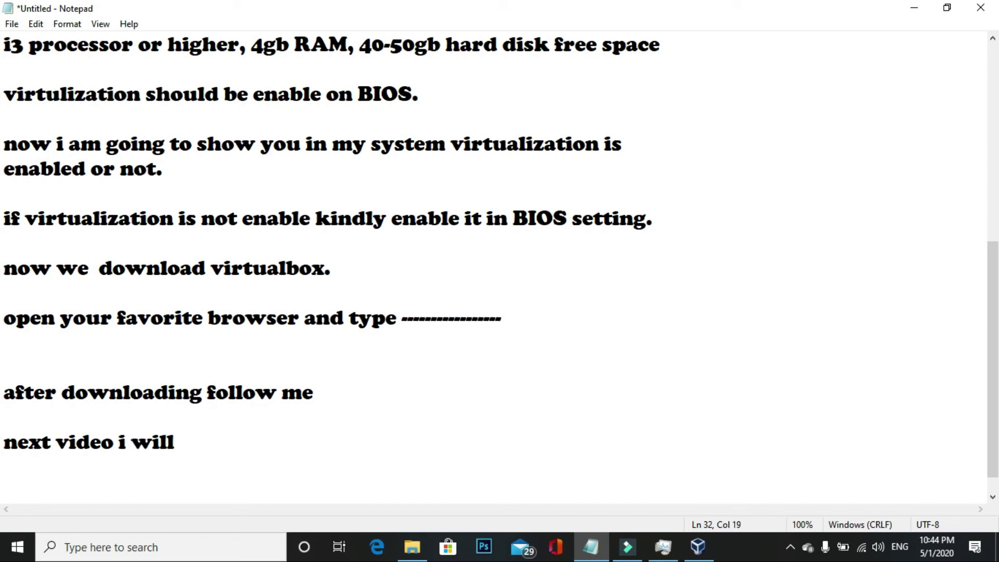
type("sho")
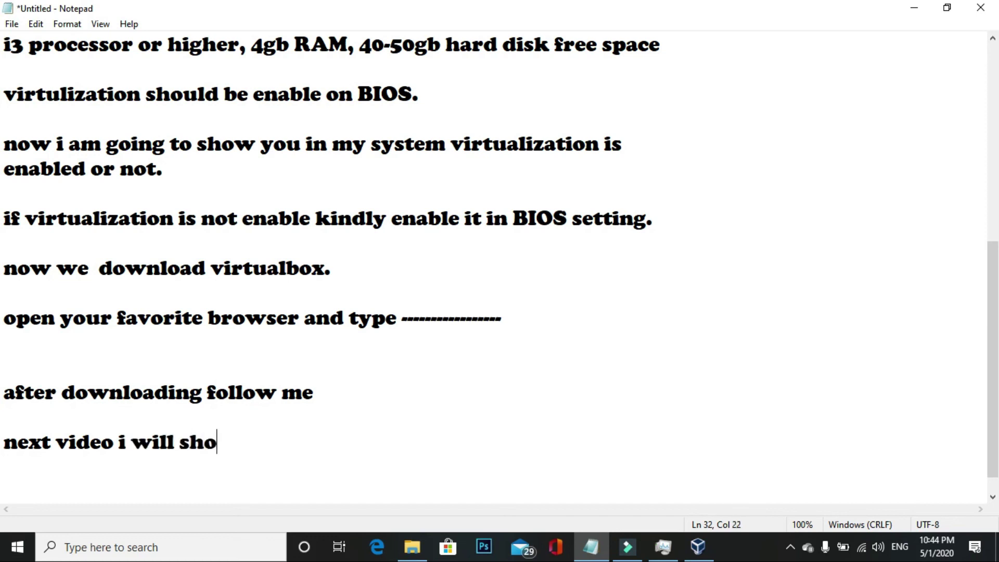
type("w you how to install operatinh")
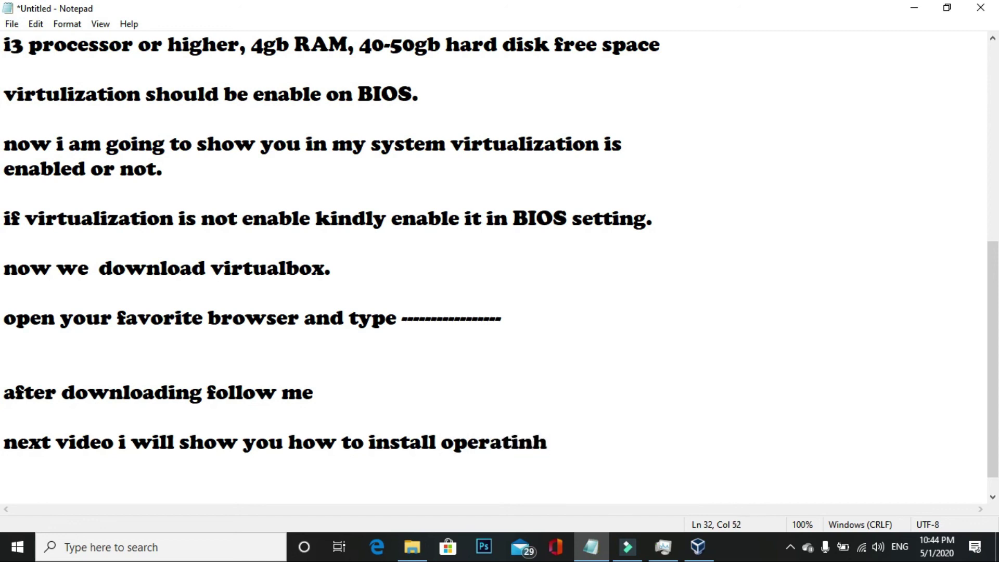